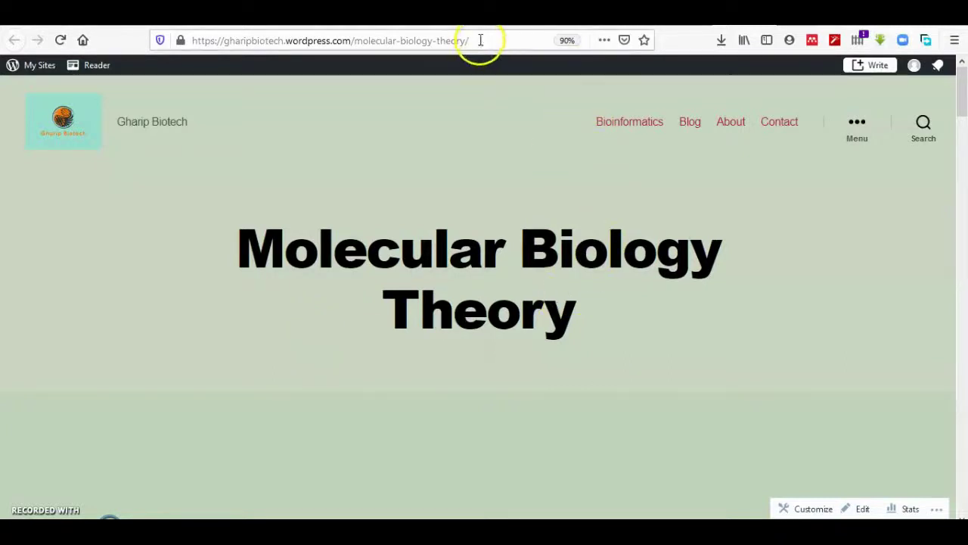
- Copy the Molecular Biology Theory page URL from Firefox's address bar, then switch to Edge
drag(480, 40, 177, 42)
right_click(238, 45)
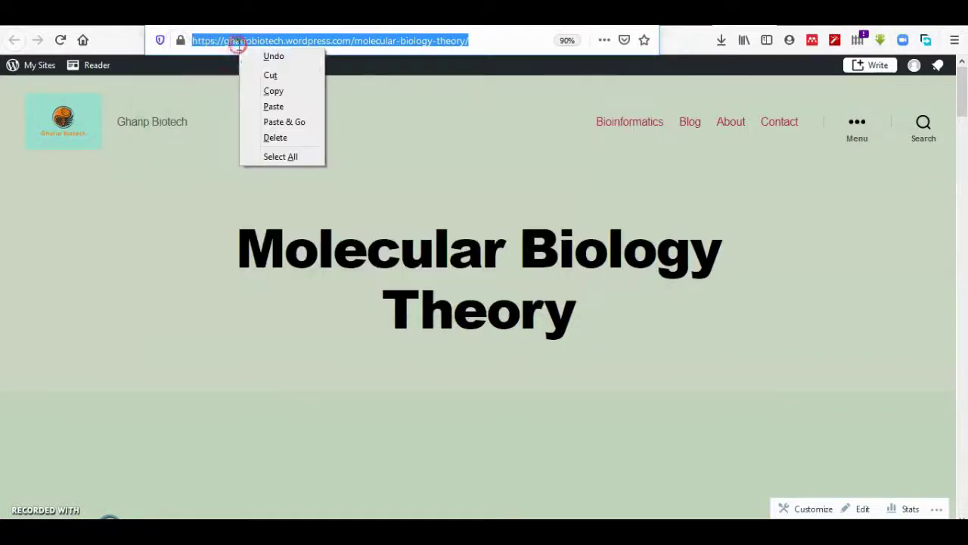
click(278, 93)
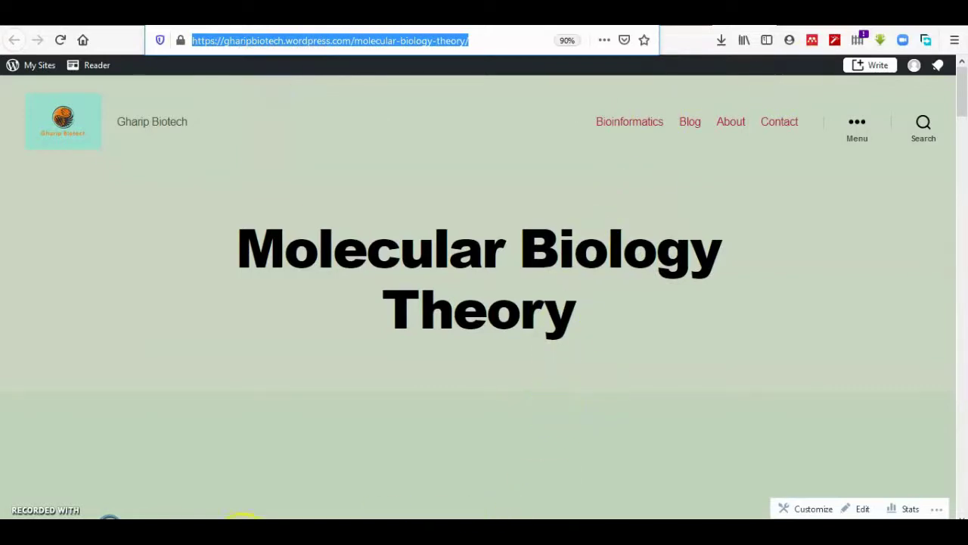
click(242, 519)
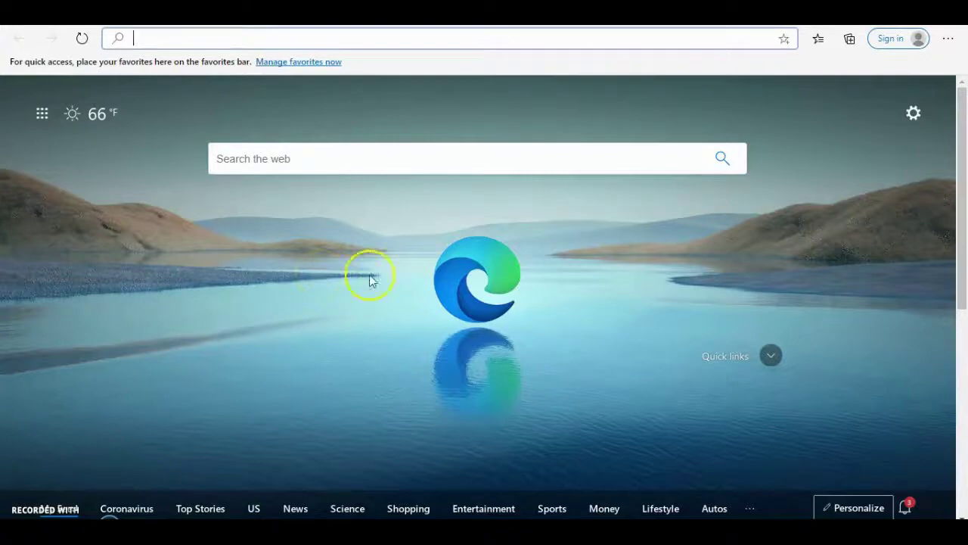
- Paste the copied URL into Edge's address bar and load the Molecular Biology Theory page
click(892, 39)
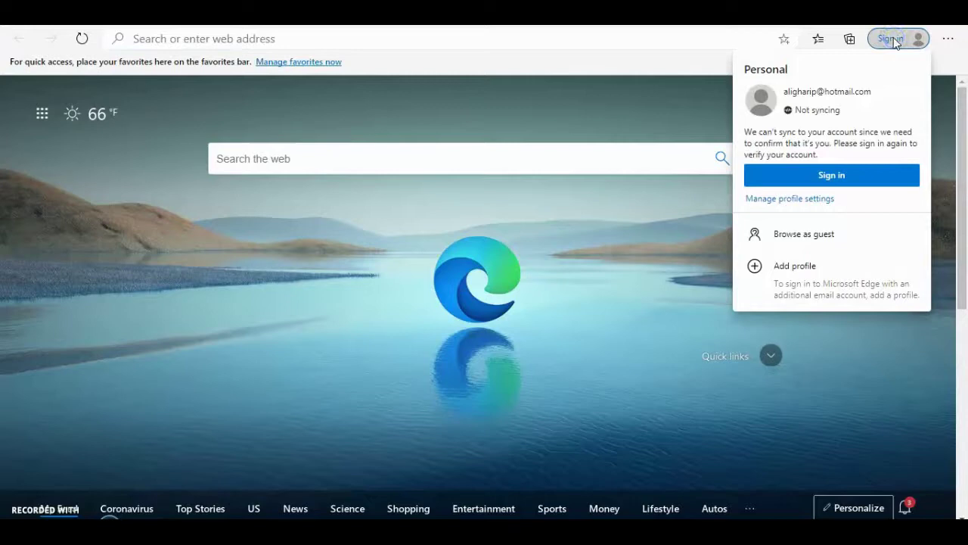
click(840, 177)
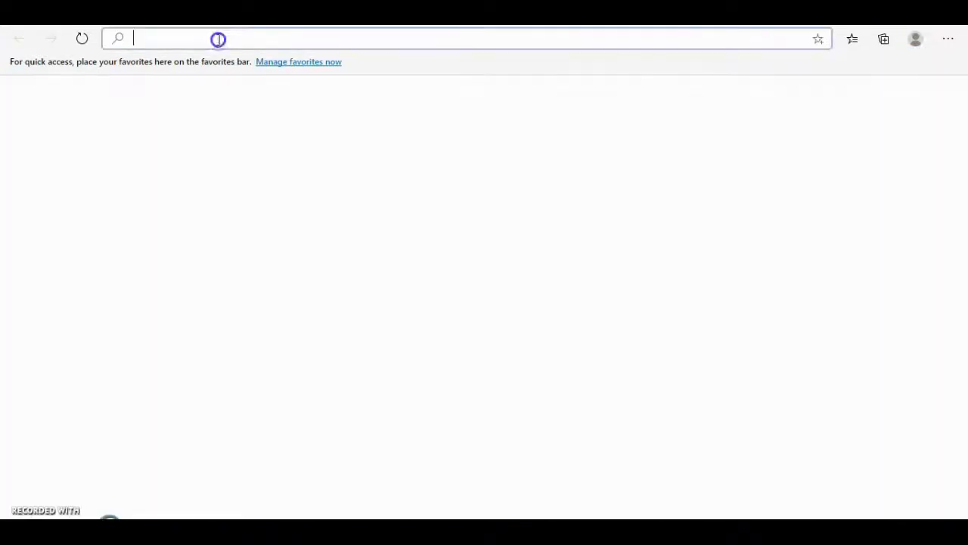
right_click(216, 38)
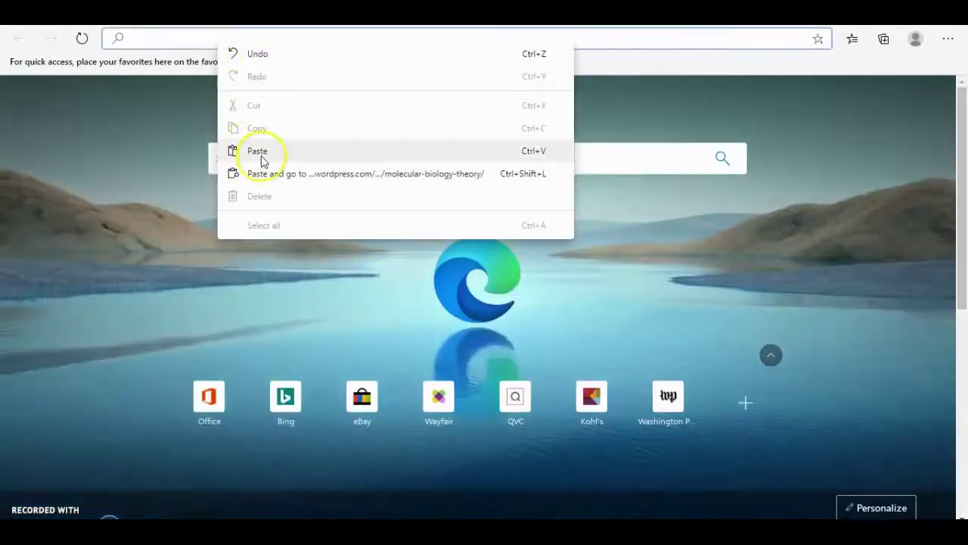
click(261, 155)
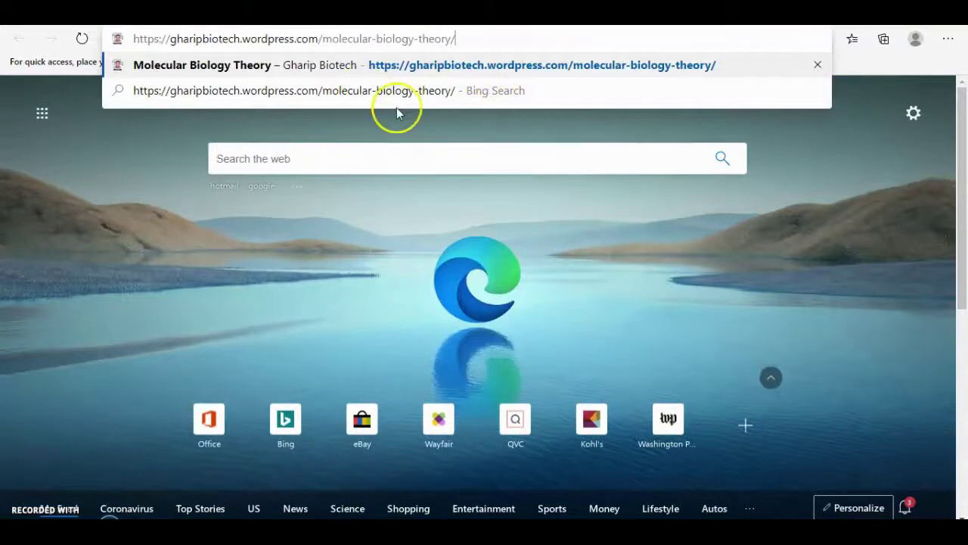
key(Return)
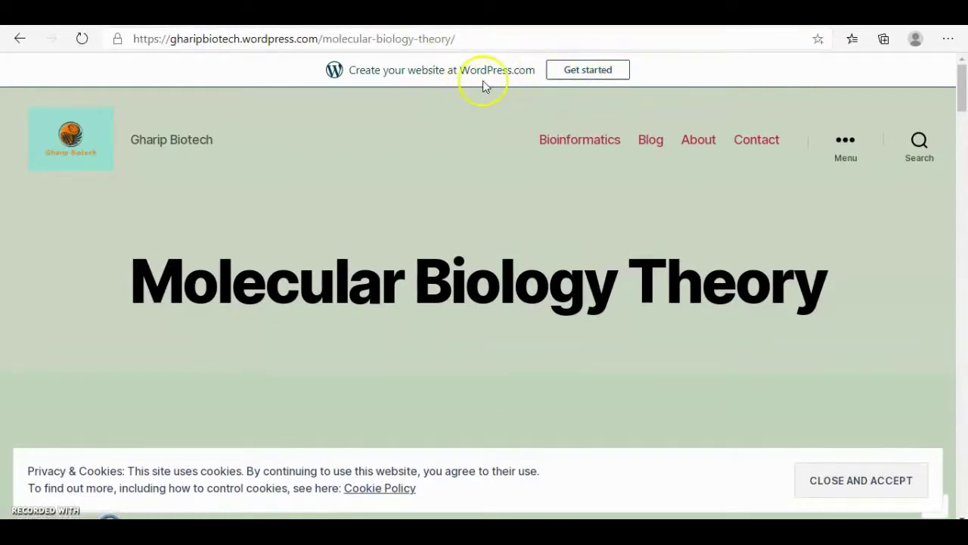
- Accept the cookie notice and sign up for a WordPress.com account with a username and password
click(854, 486)
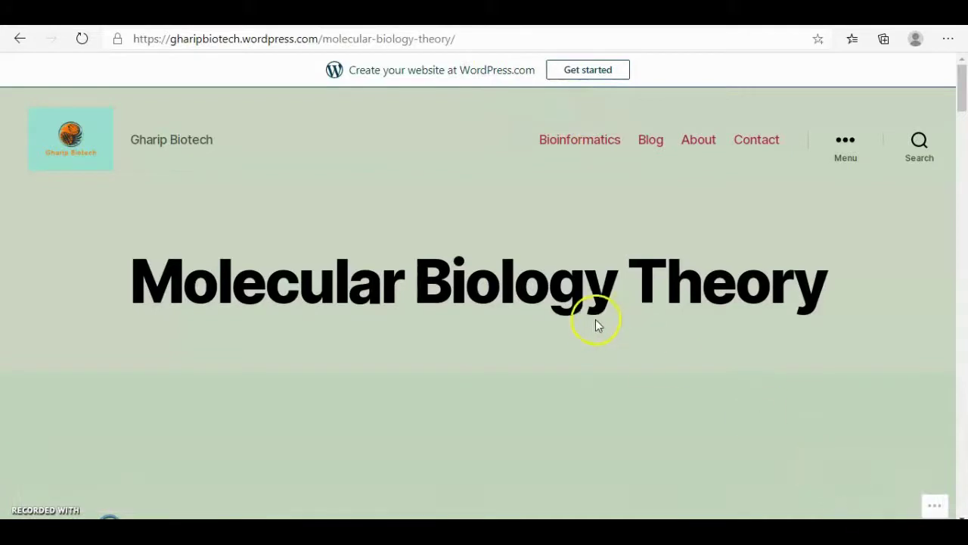
click(594, 75)
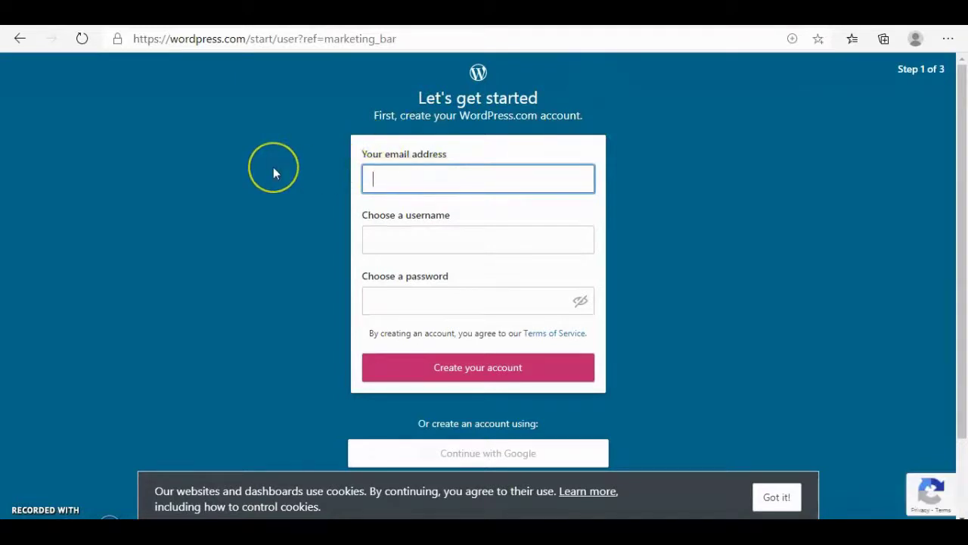
text(ali)
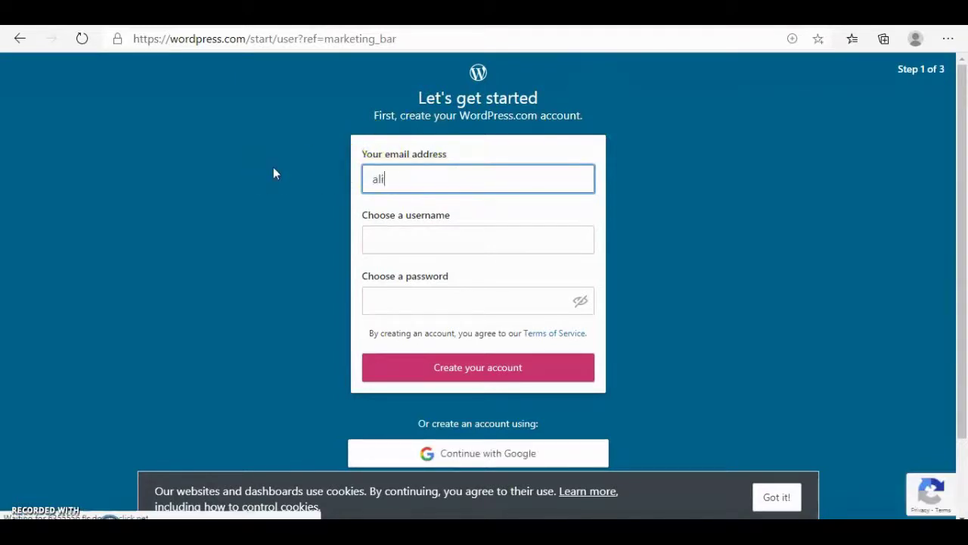
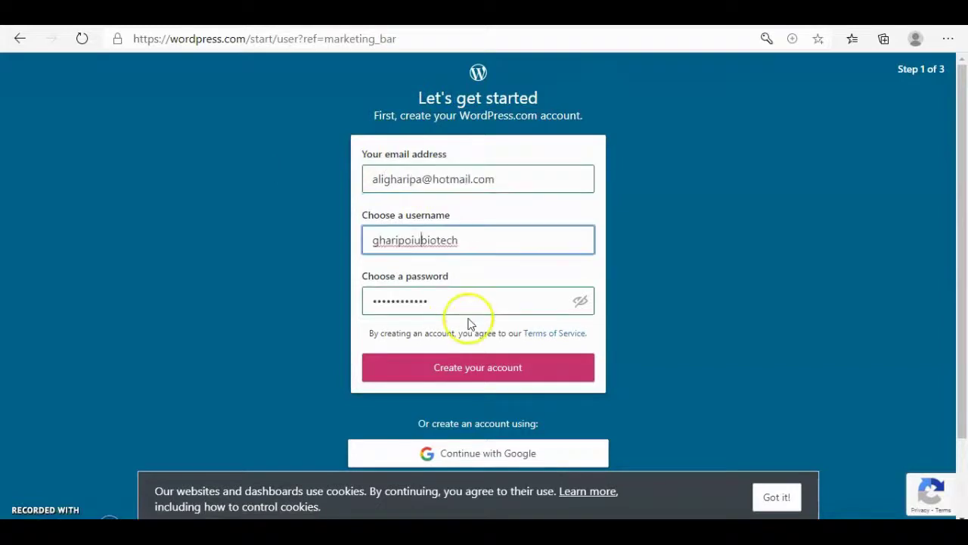
click(465, 370)
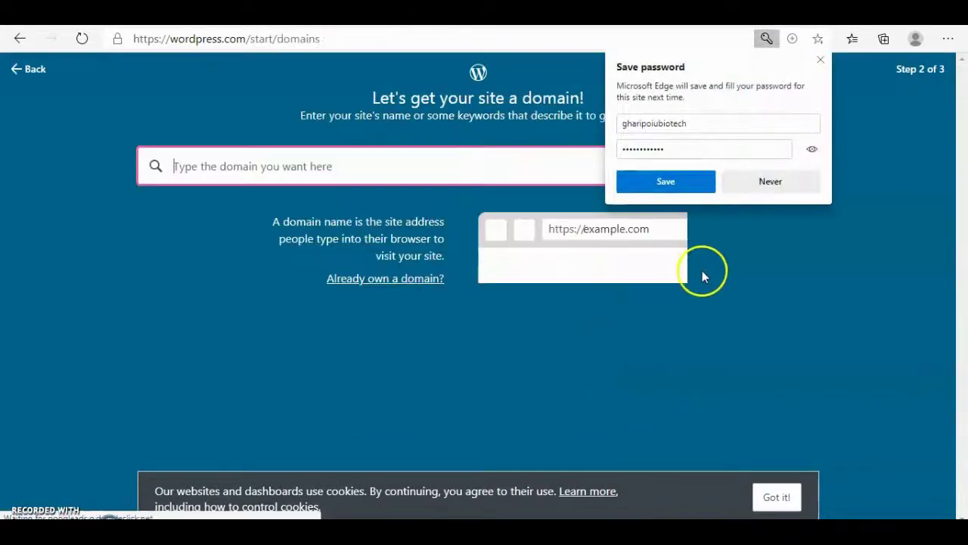
- Save the new password in Edge and return to the domain-choice step
click(665, 185)
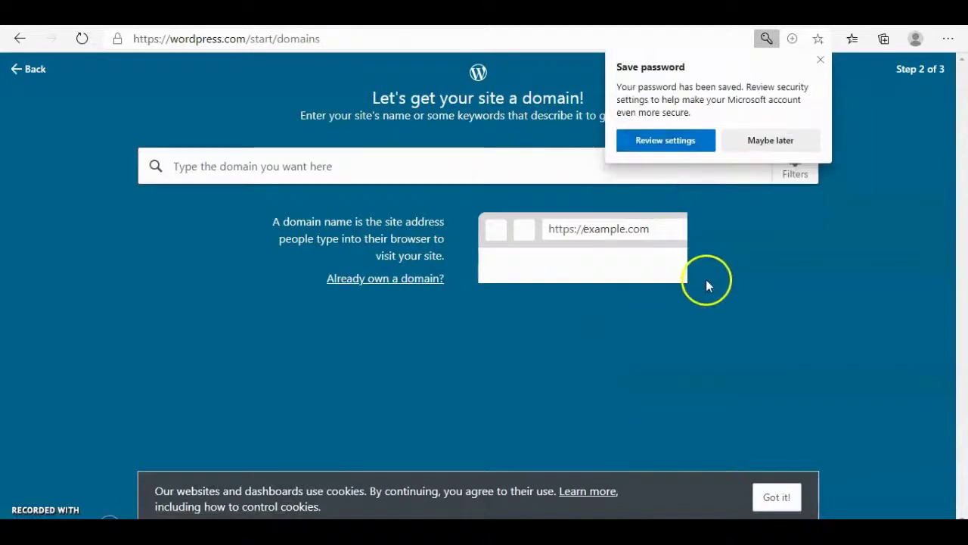
click(685, 140)
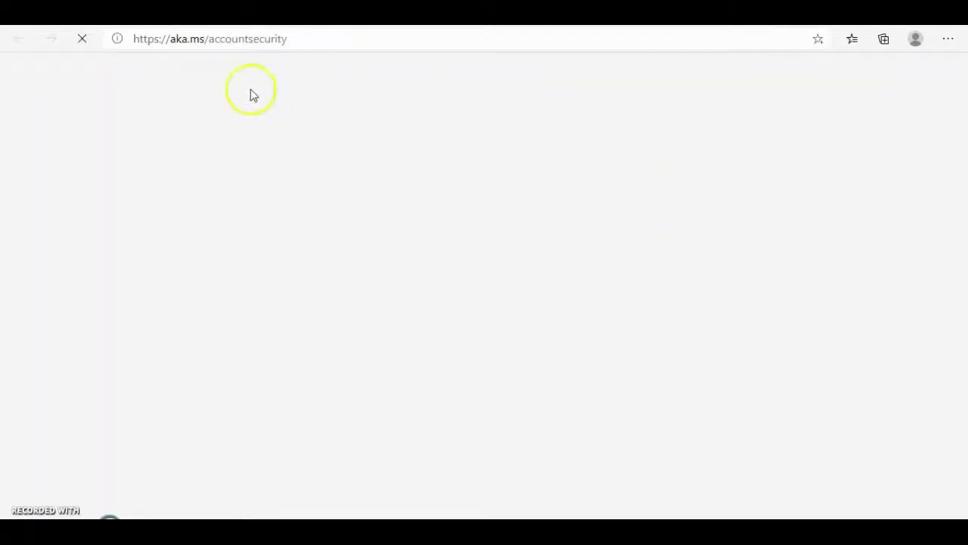
key(ctrl+w)
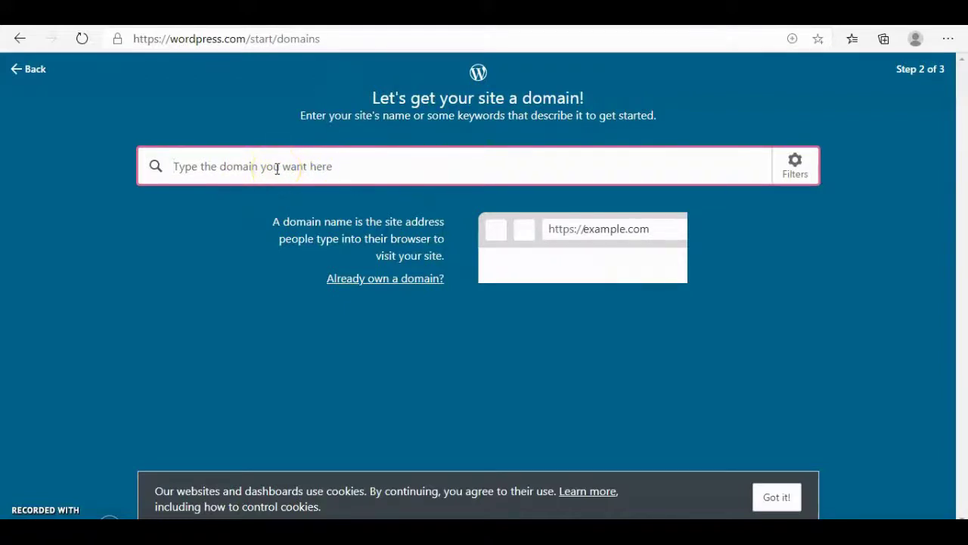
- Choose the free gharipbiotechservice.wordpress.com address and continue without a paid plan
text(gharipbiotechservice)
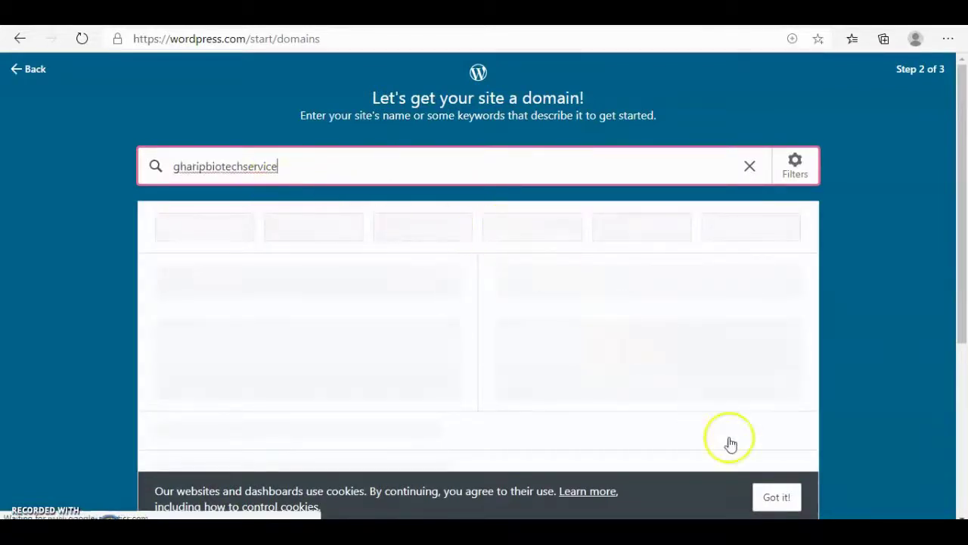
scroll(950, 216, down, 2)
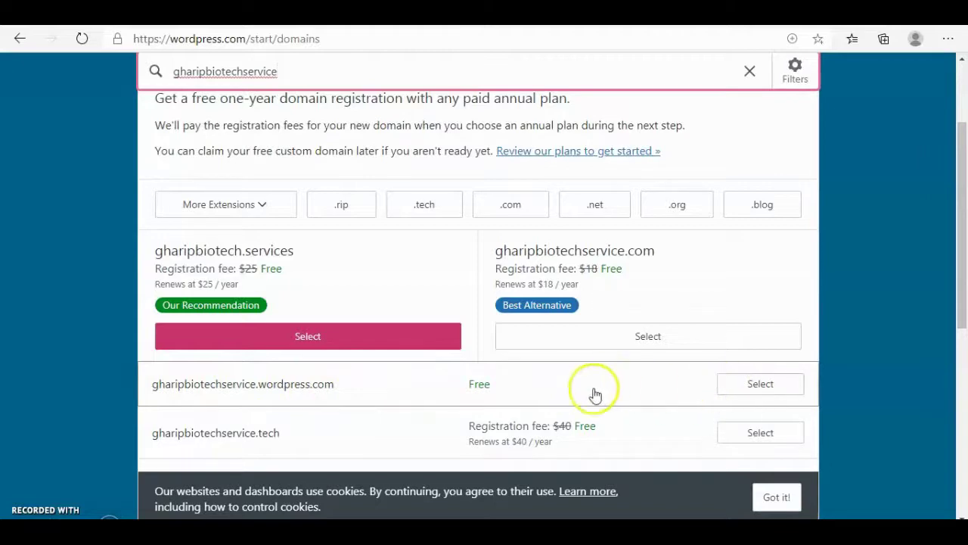
click(744, 390)
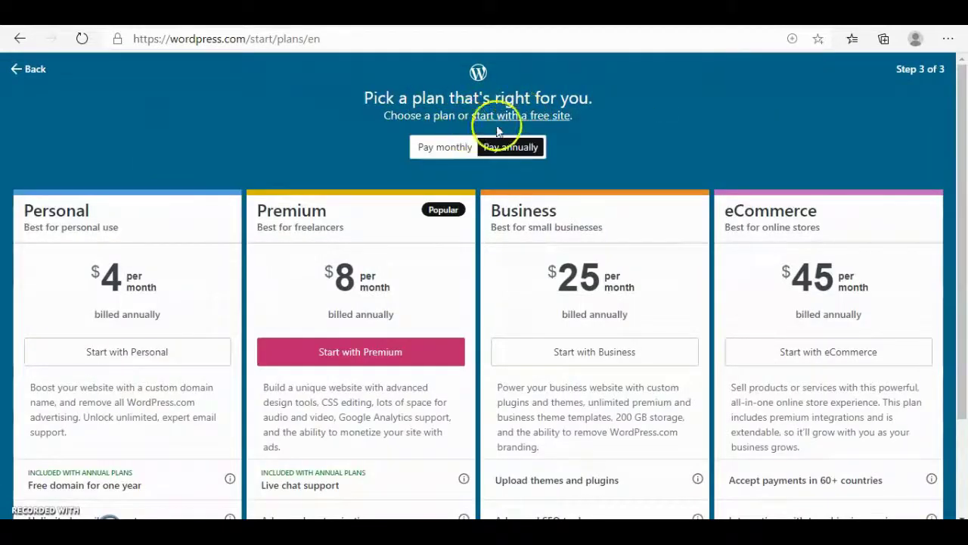
click(502, 117)
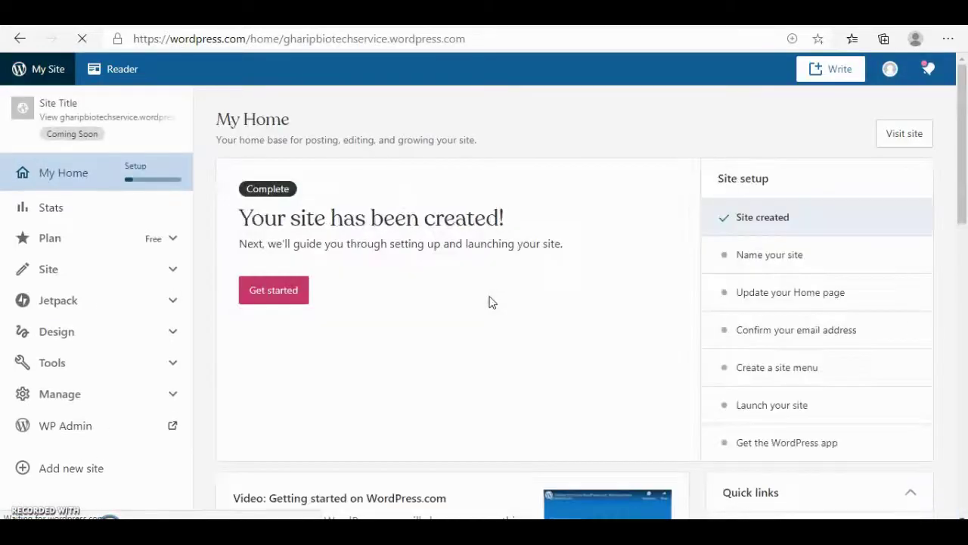
- Open the site naming settings and replace the site title with 'Gharip Bioteh'
click(464, 286)
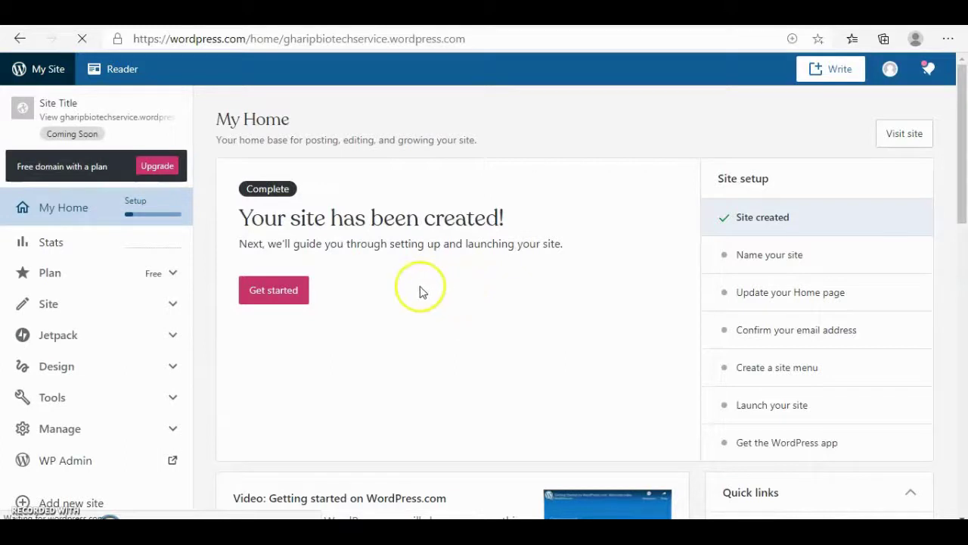
click(299, 293)
click(281, 307)
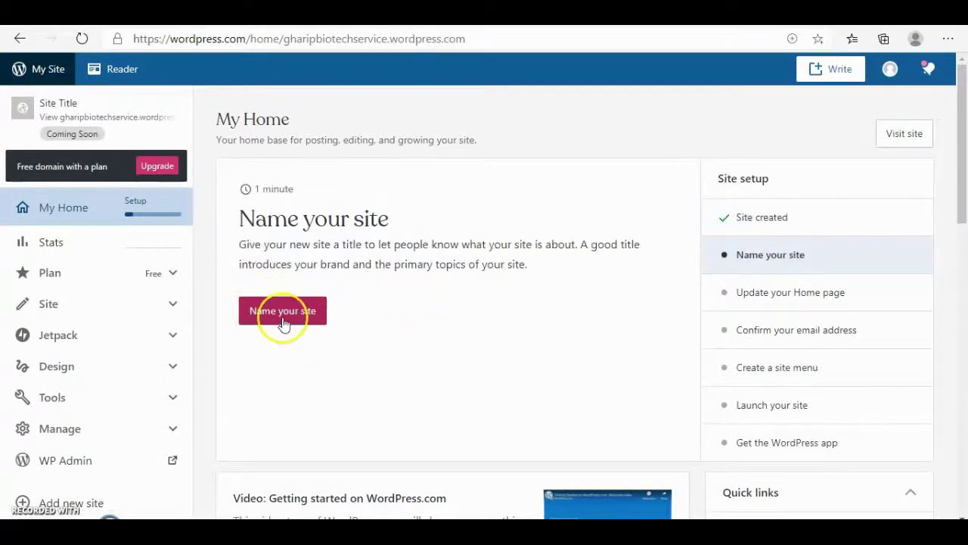
click(454, 275)
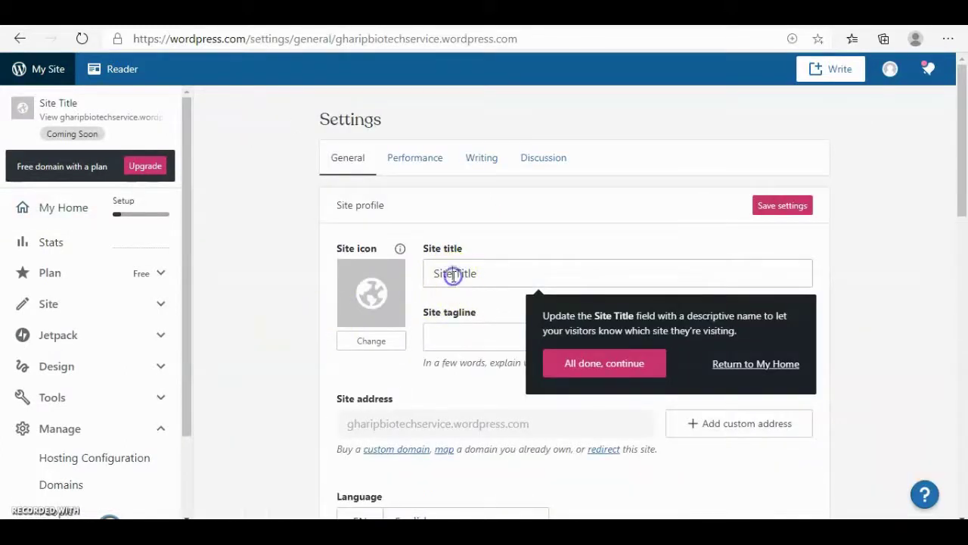
click(454, 273)
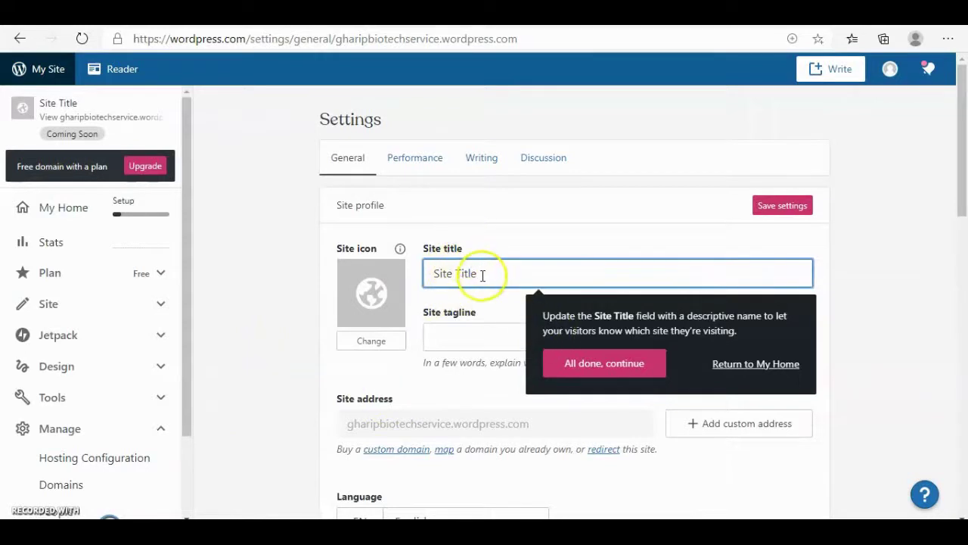
drag(479, 274, 431, 274)
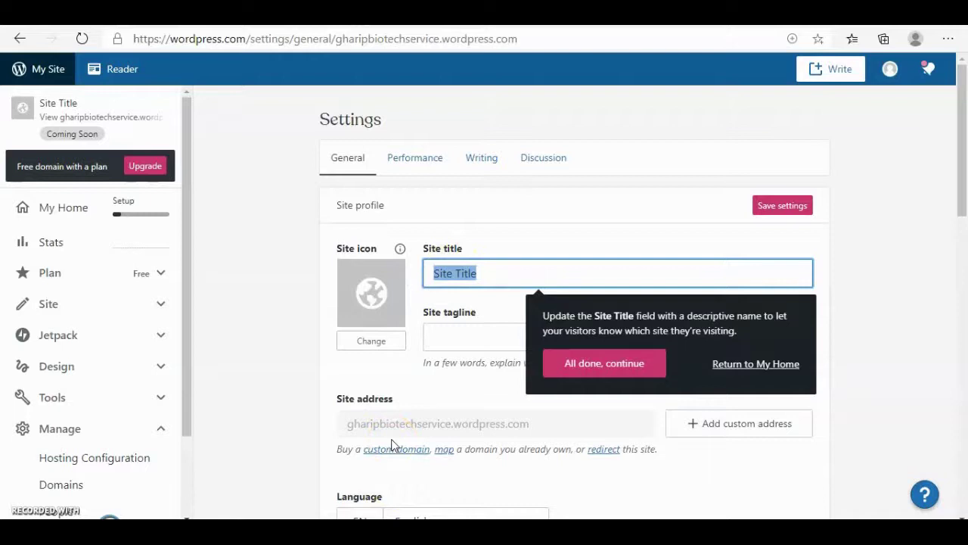
text(Gharip Bioteh)
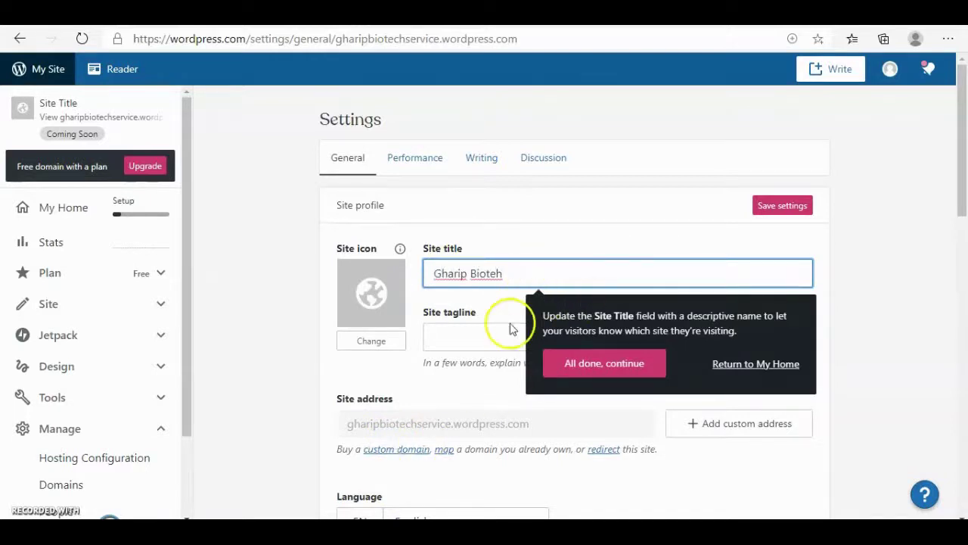
- Enter the tagline '#gharip #biotech' and save the settings
click(491, 345)
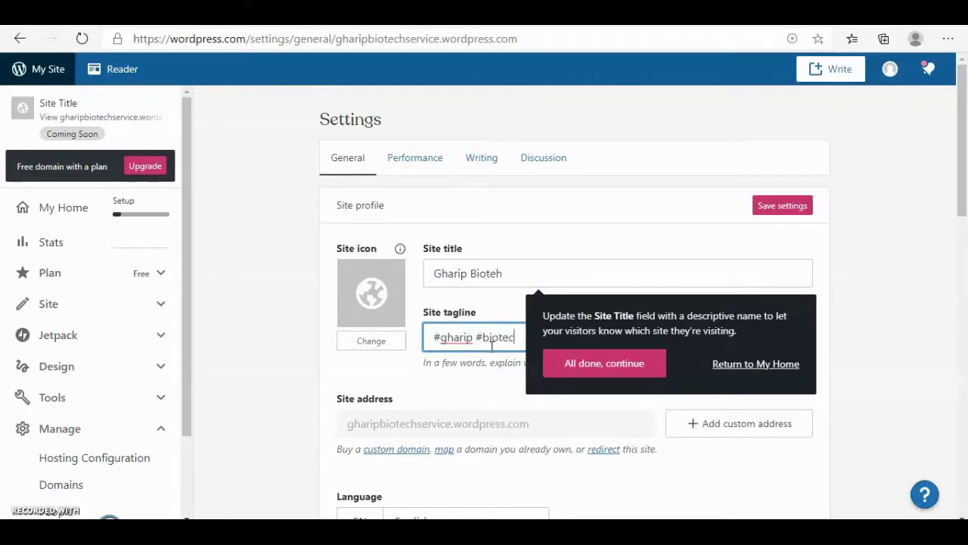
click(929, 298)
click(781, 206)
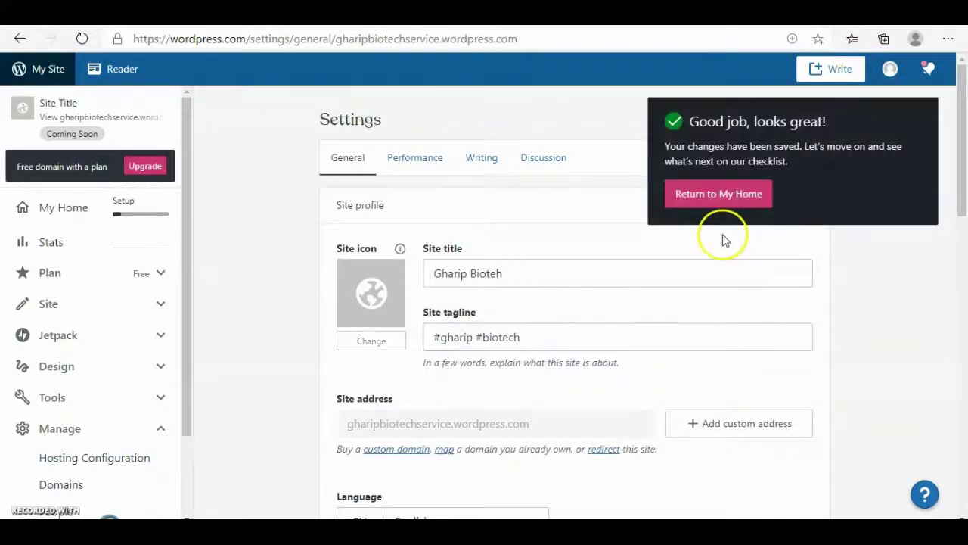
click(721, 203)
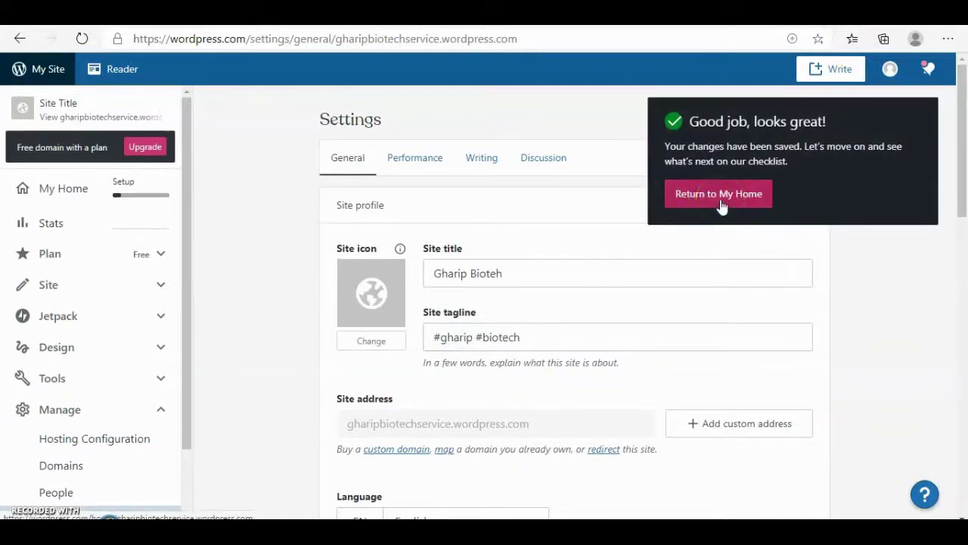
- Go back to My Home and open the new site's public view
click(726, 196)
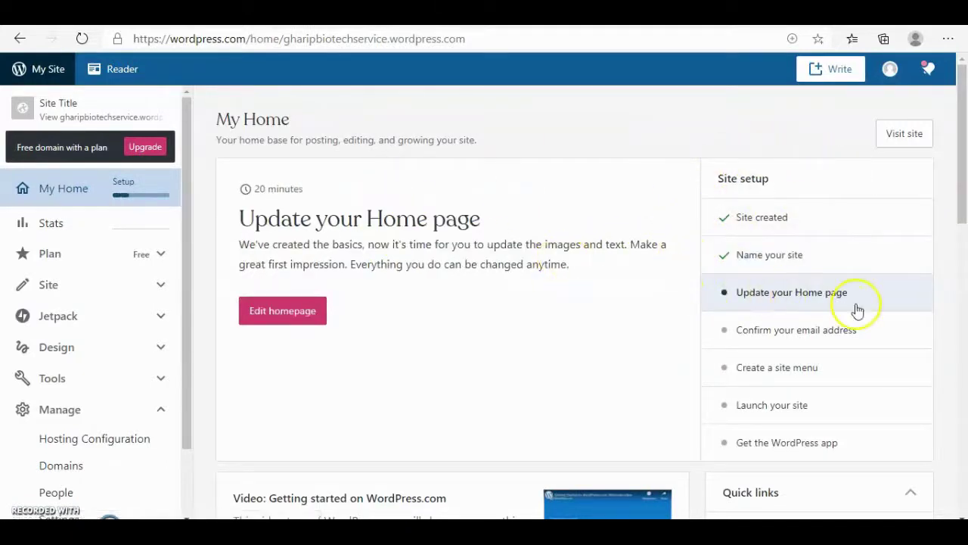
click(900, 136)
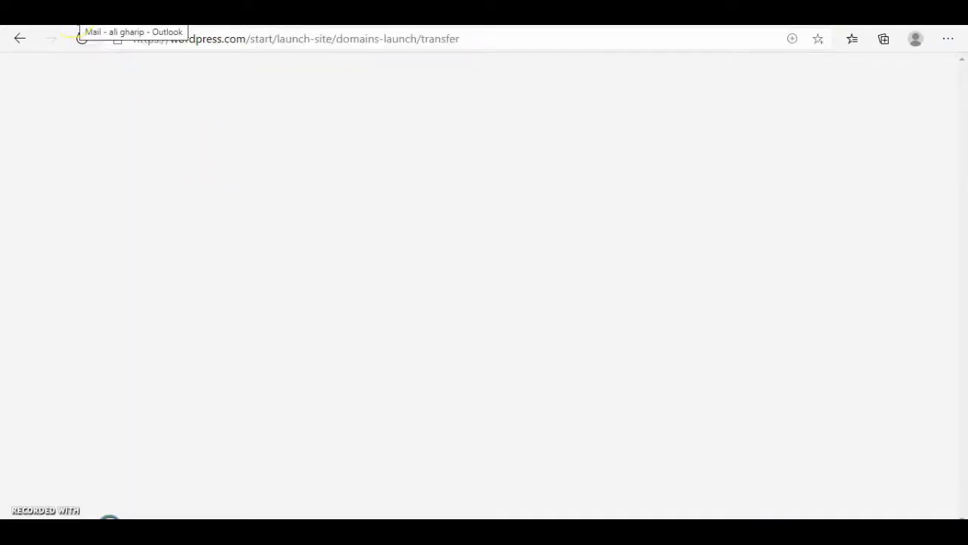
- Confirm the account email using the 'Activate…' message from WordPress.com in Outlook
click(79, 22)
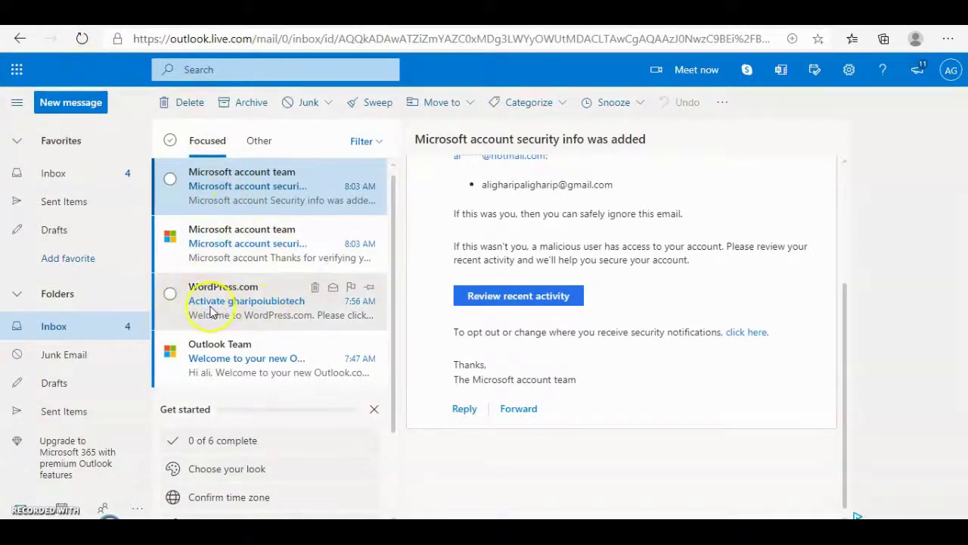
click(234, 302)
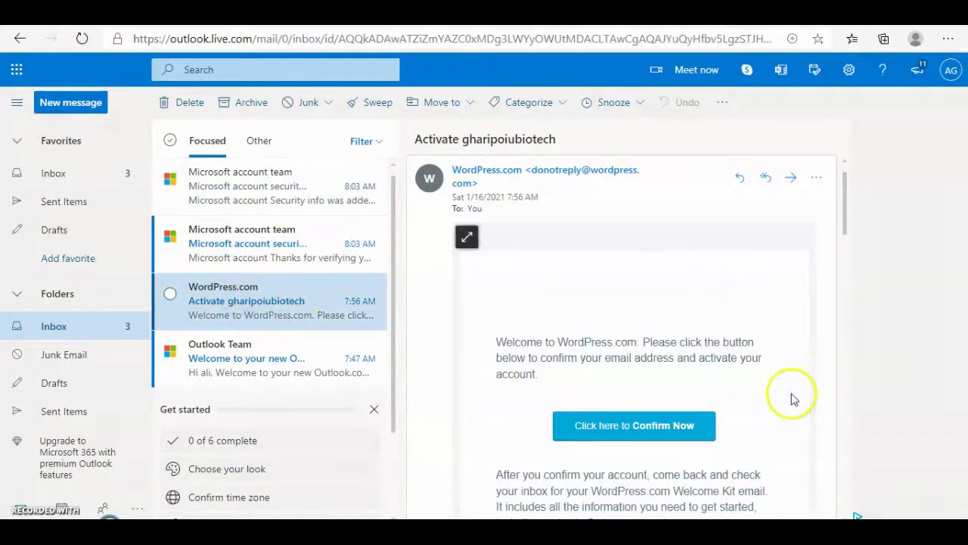
click(639, 426)
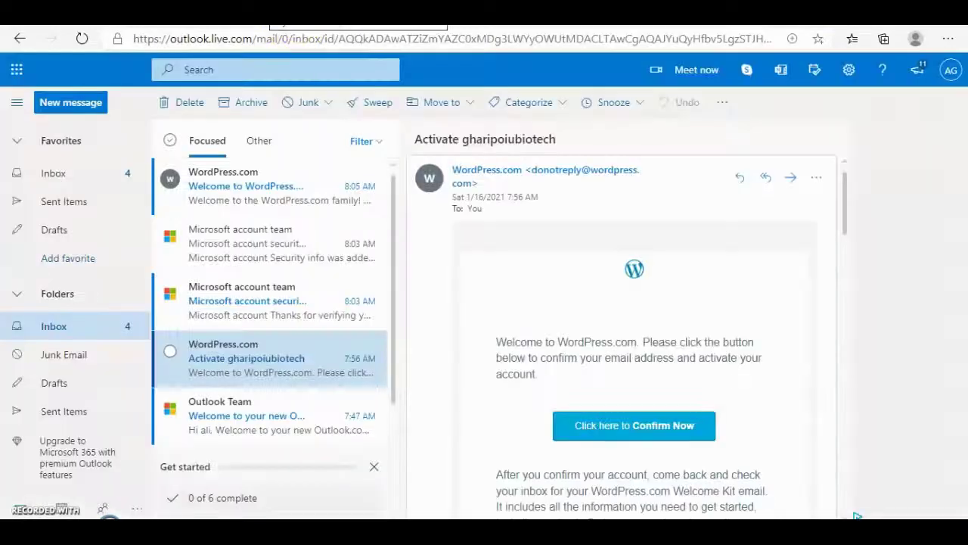
- Visit gharipbiotechservice.wordpress.com from My Home and scroll through its home page
click(280, 22)
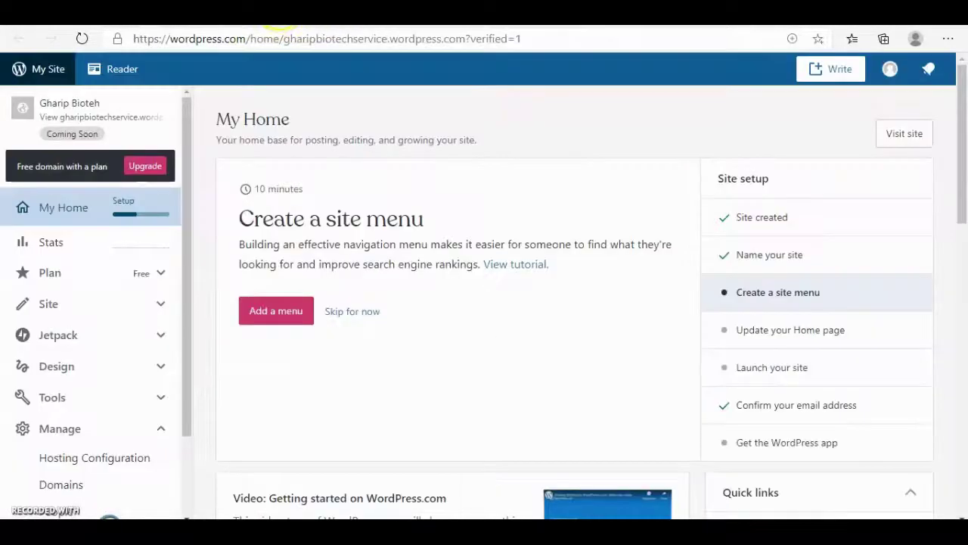
click(290, 319)
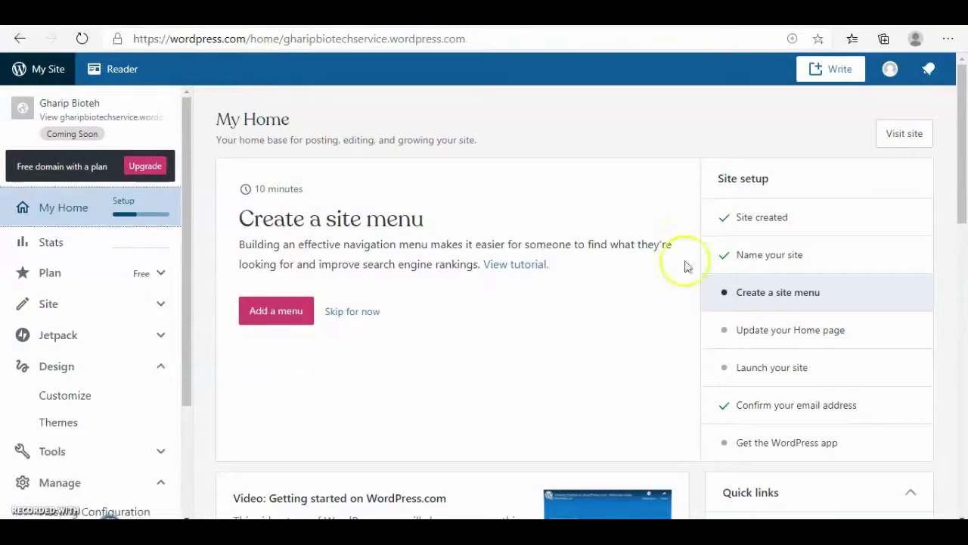
click(904, 134)
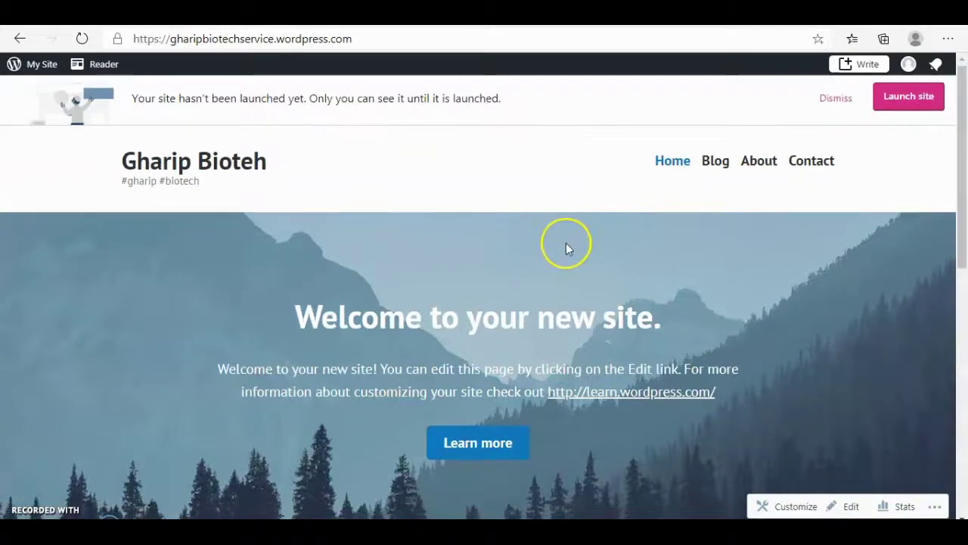
scroll(566, 245, down, 15)
scroll(568, 248, down, 15)
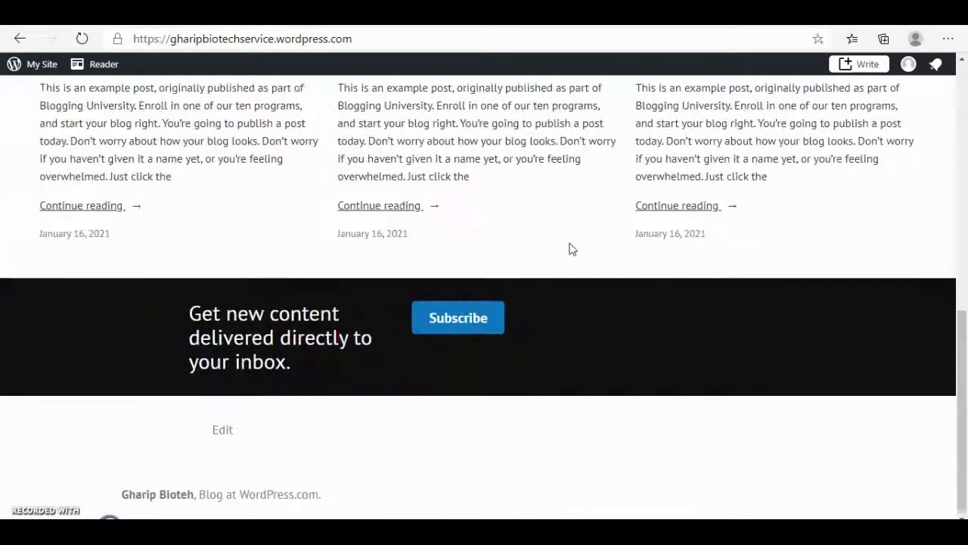
scroll(571, 247, up, 13)
scroll(571, 248, up, 2)
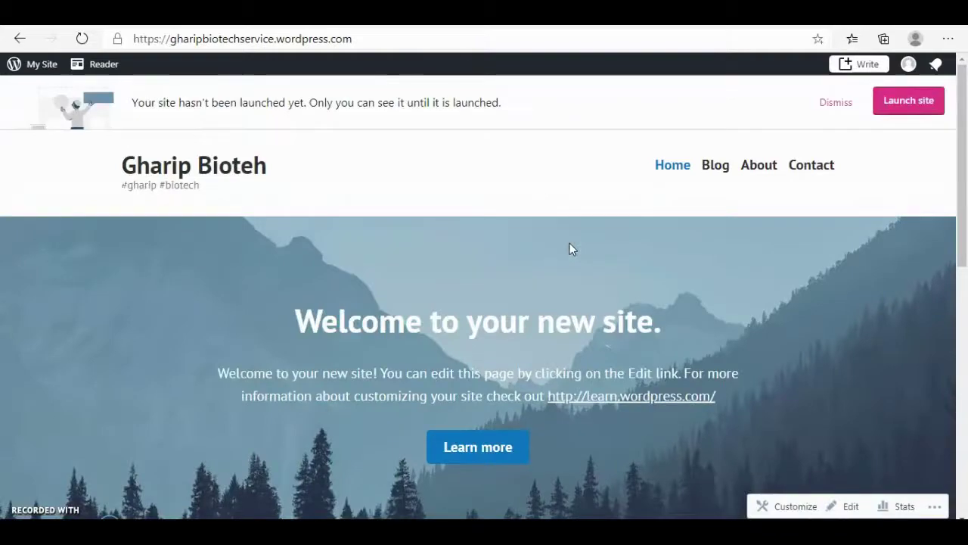
scroll(572, 250, down, 15)
scroll(572, 249, up, 15)
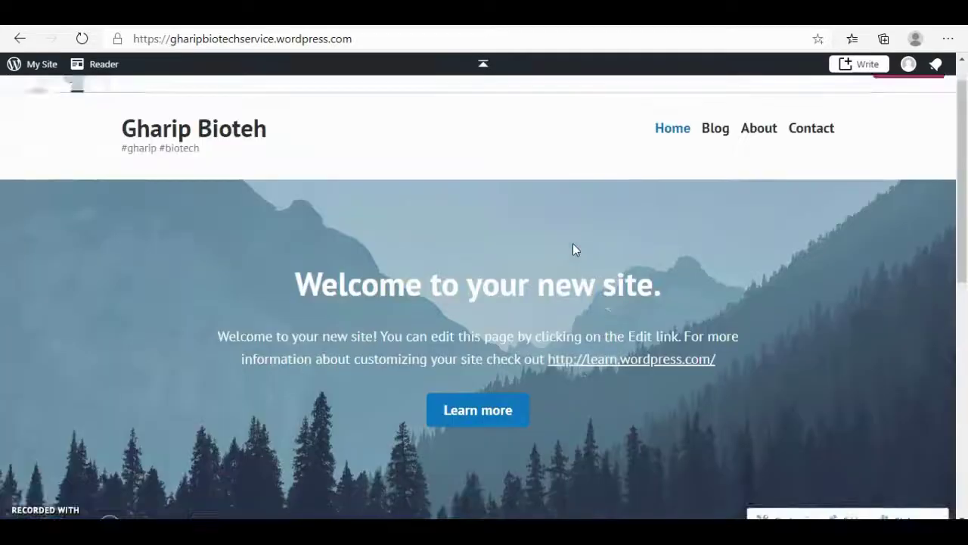
scroll(572, 250, down, 15)
scroll(574, 251, up, 15)
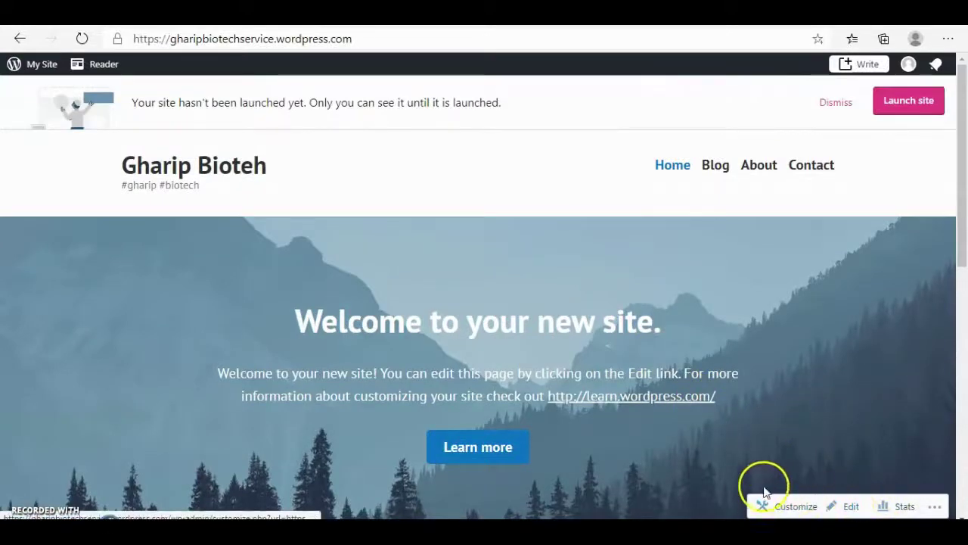
- Open the home page in the editor and replace the cover heading with 'Gharip Biotech'
click(851, 508)
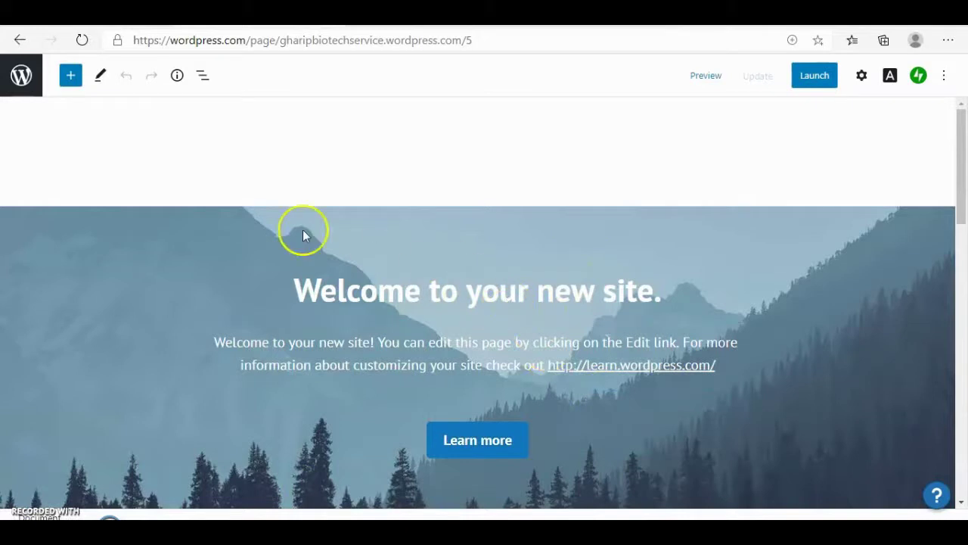
click(407, 293)
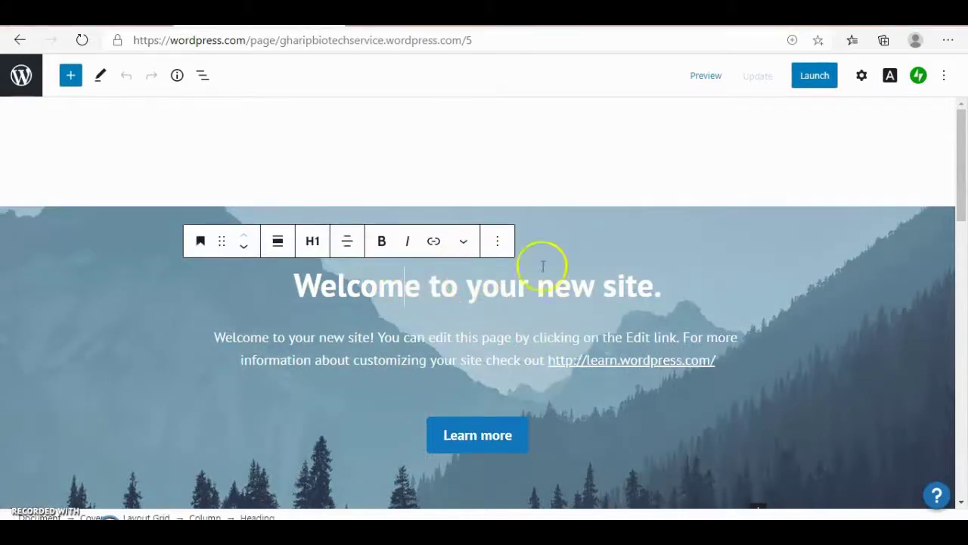
drag(662, 285, 299, 285)
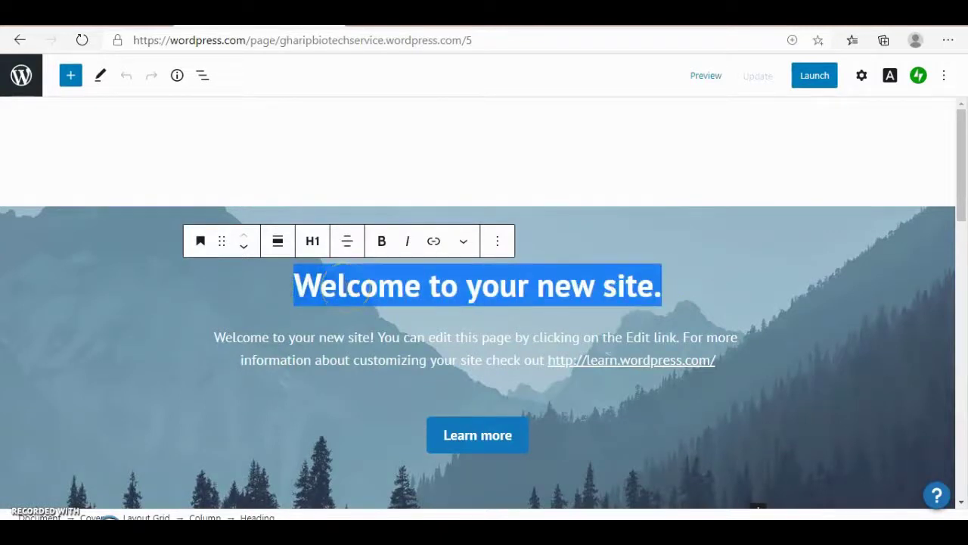
text(Gha)
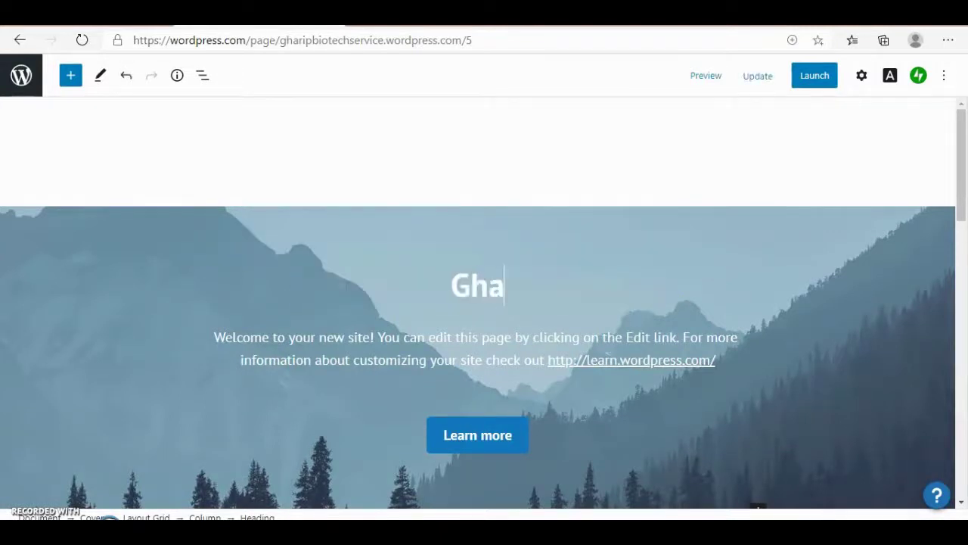
text(rip )
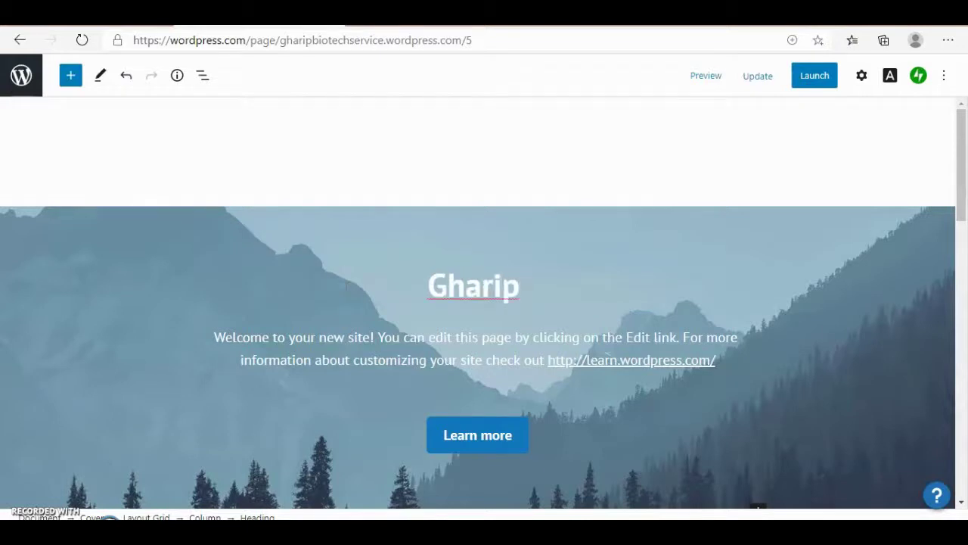
text(Biotec)
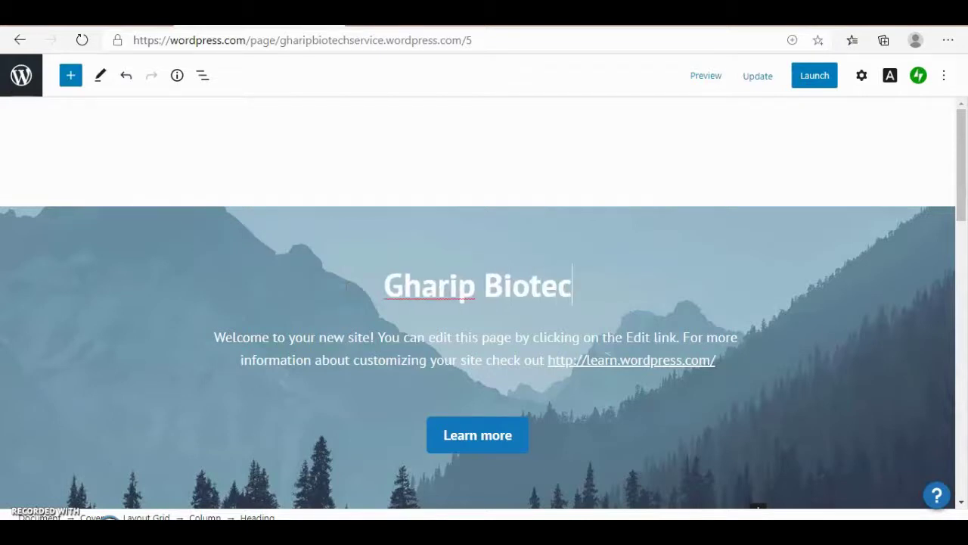
text(h)
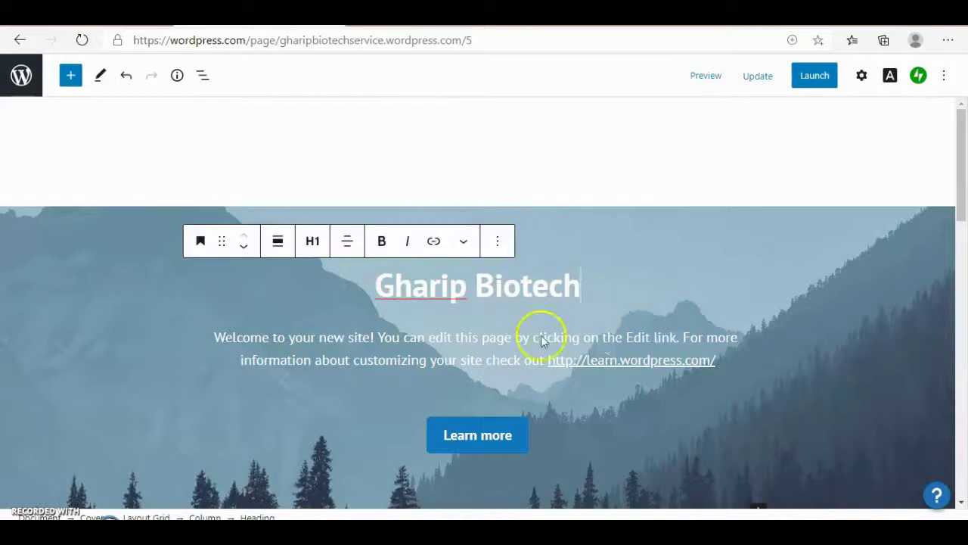
- Select the 'Gharip Biotech' cover heading and make it bold
drag(498, 284, 351, 279)
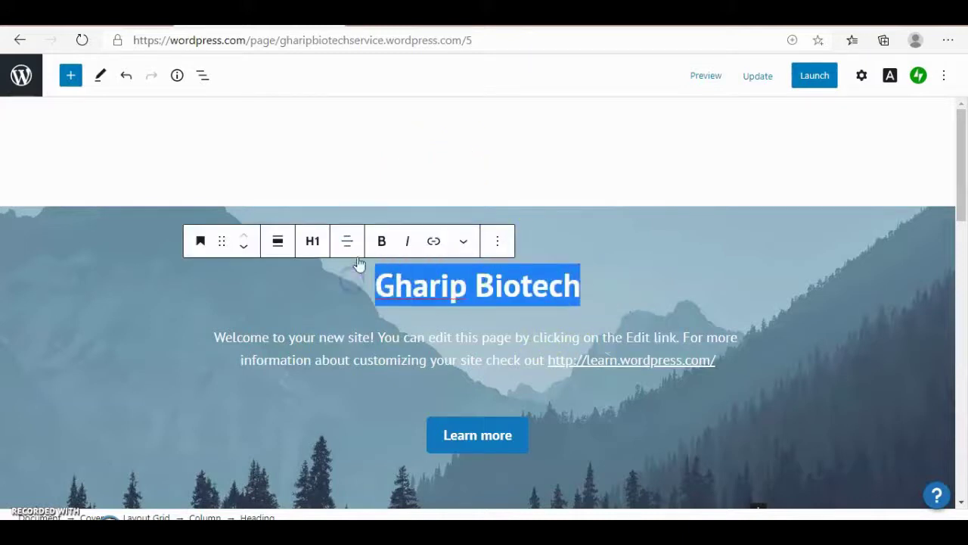
click(313, 242)
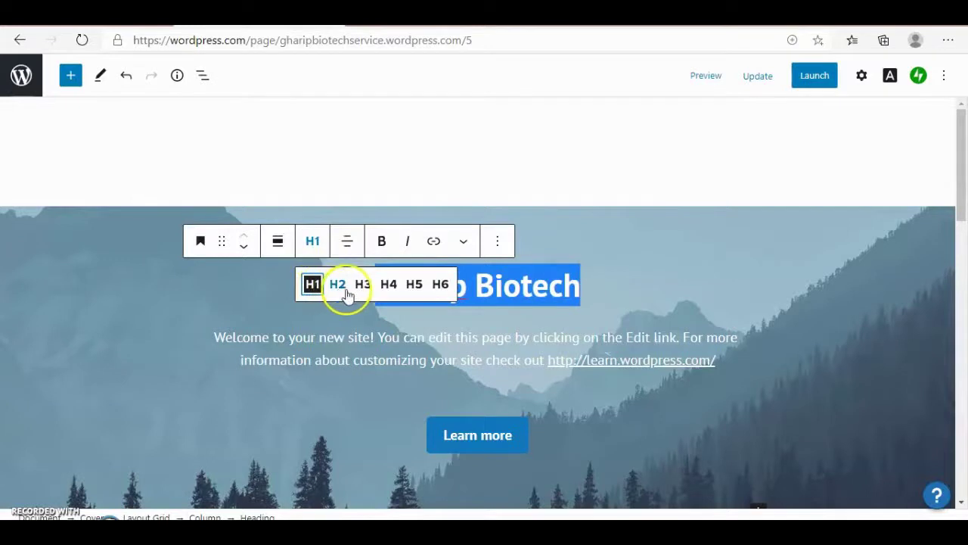
click(277, 242)
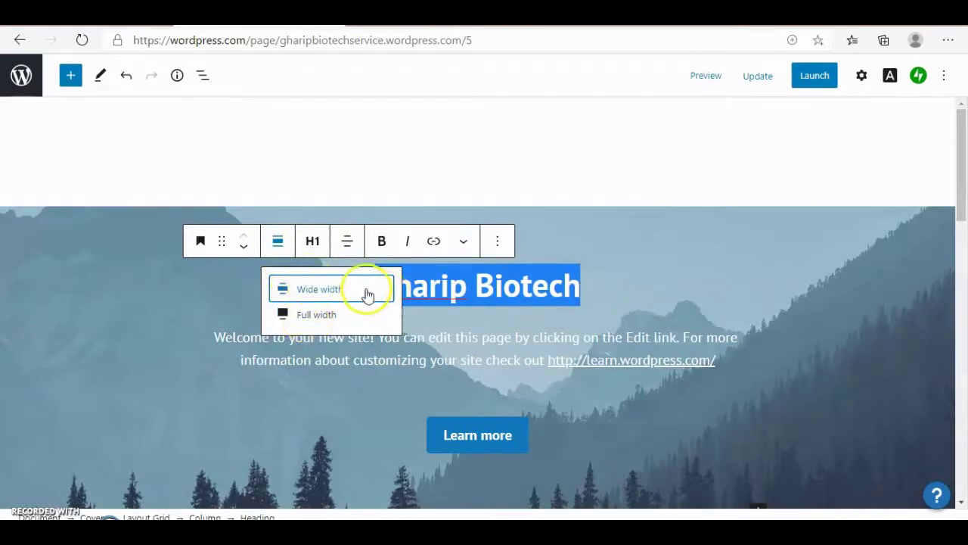
click(382, 241)
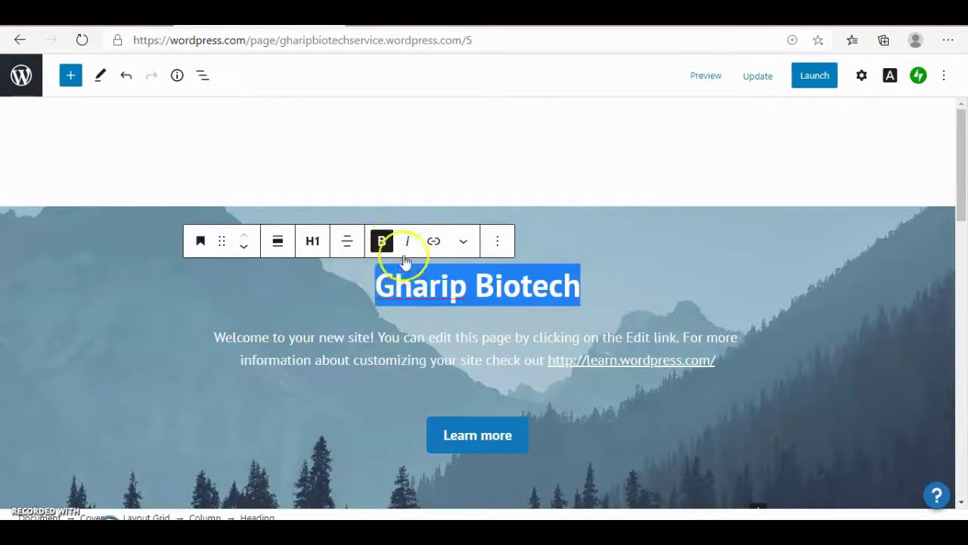
- Give the heading a yellow text colour and update the page
click(464, 242)
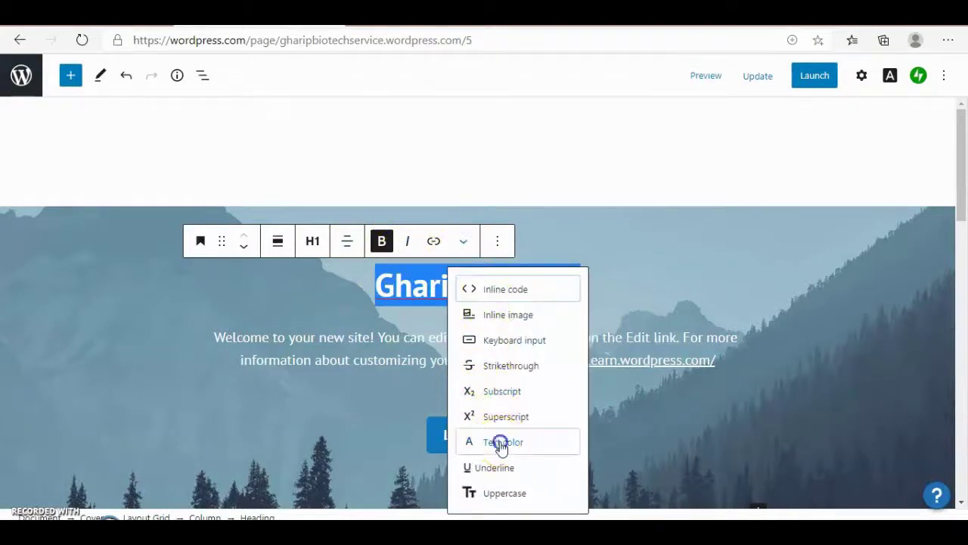
click(499, 443)
click(450, 339)
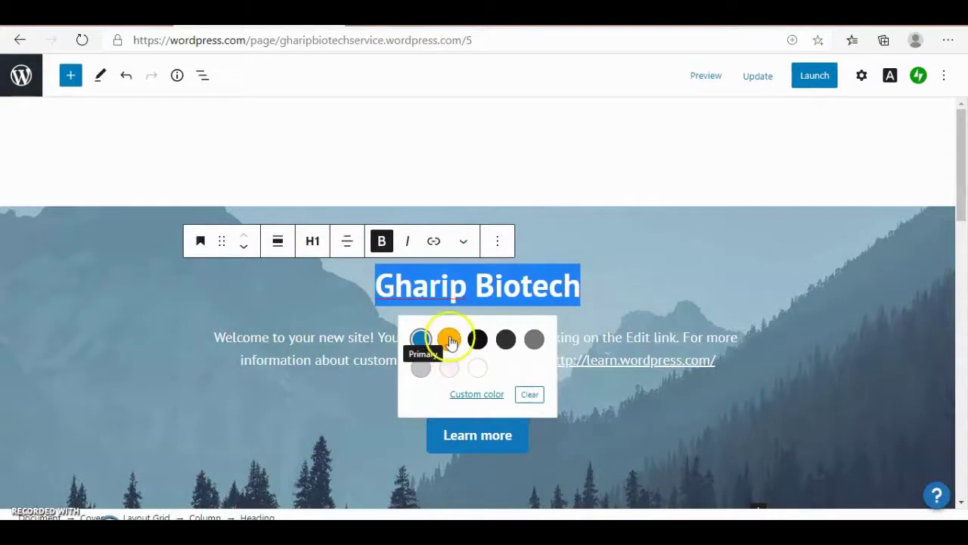
click(557, 396)
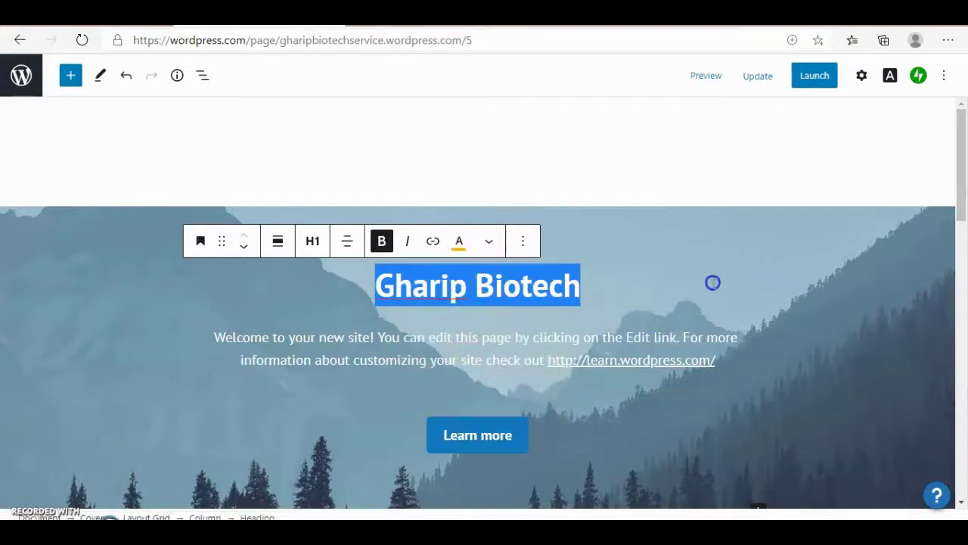
click(754, 281)
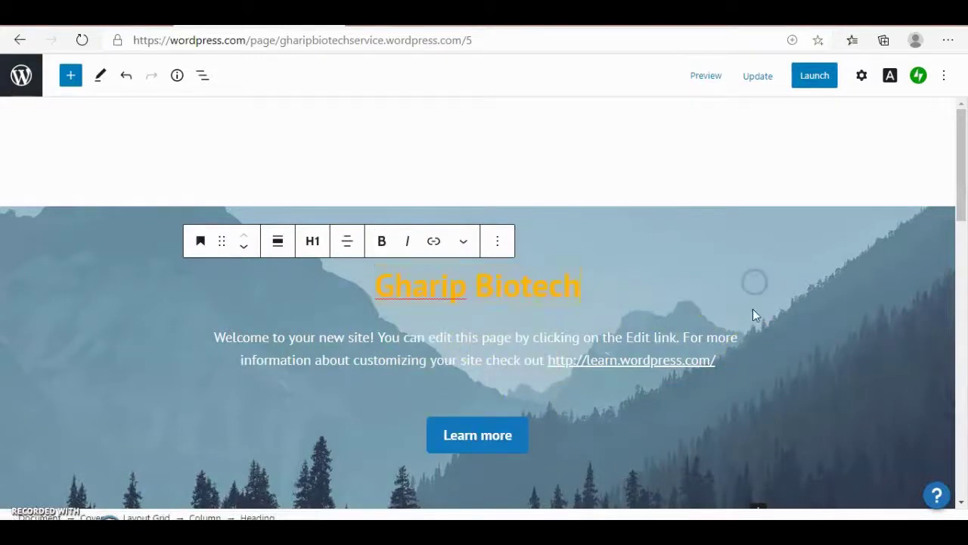
click(763, 83)
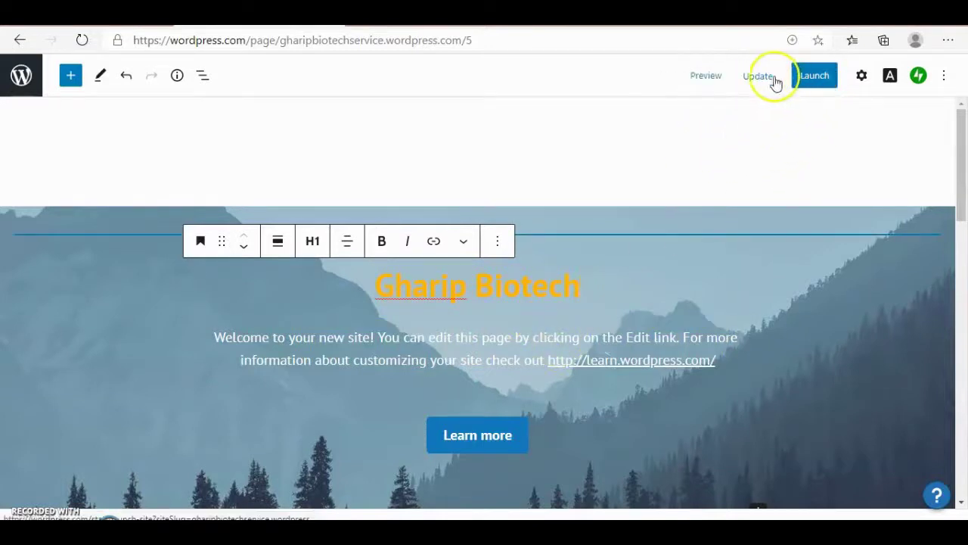
- Launch the site with no domain purchase, starting free and keeping its wordpress.com address
click(812, 80)
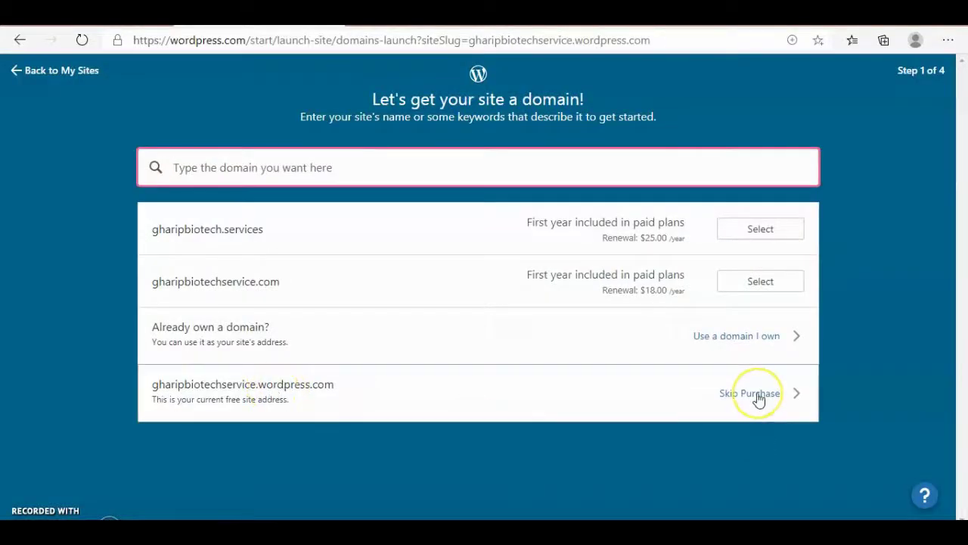
click(757, 397)
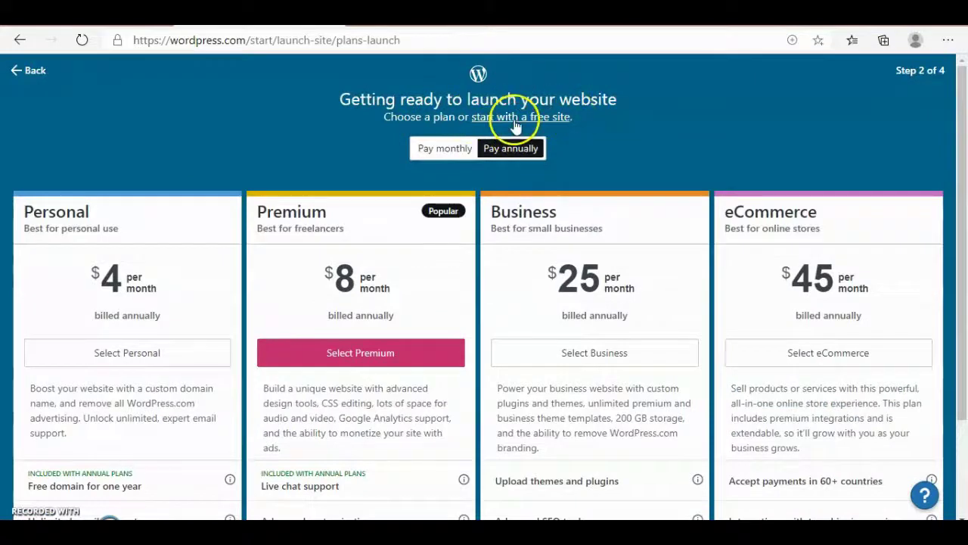
click(514, 118)
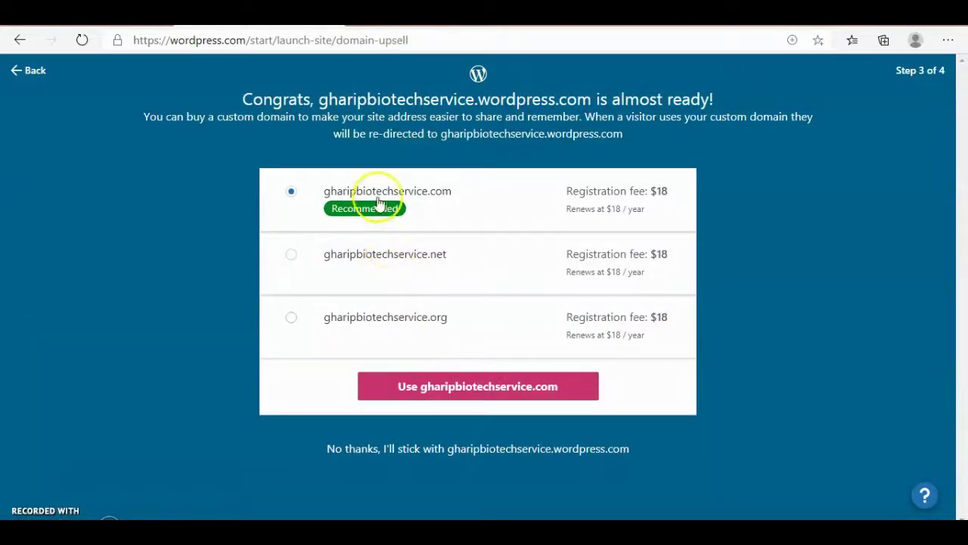
click(453, 400)
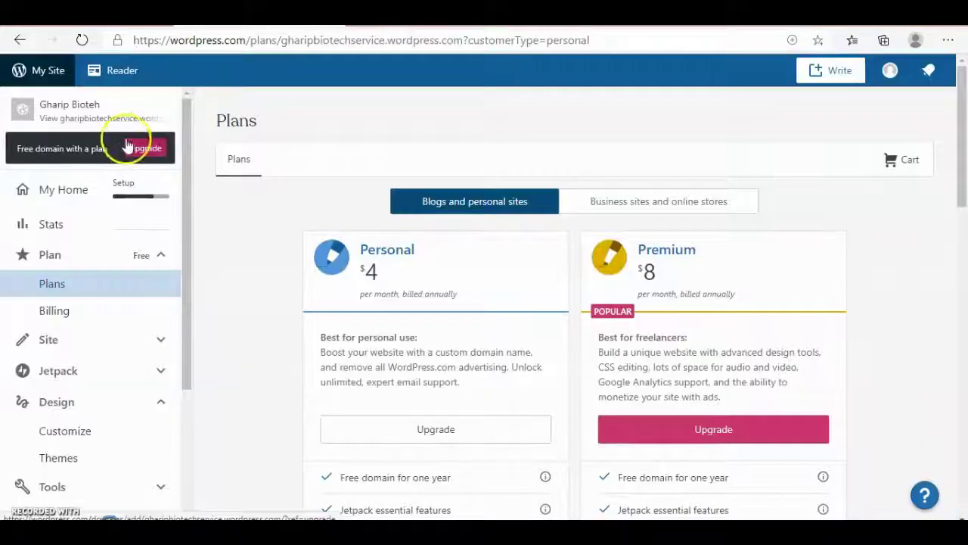
- Go to Site > Pages in the sidebar and open the Home page in the editor
click(94, 254)
click(96, 257)
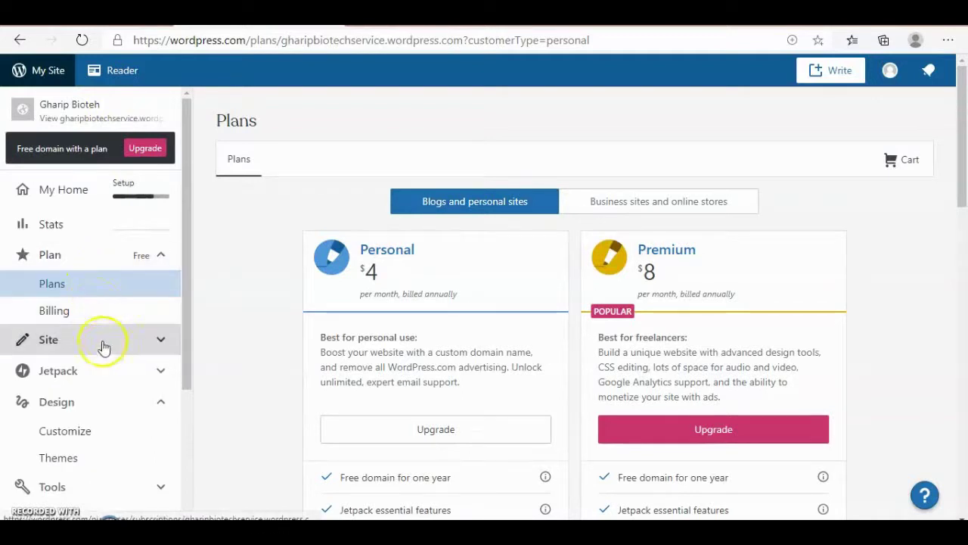
click(101, 342)
click(101, 377)
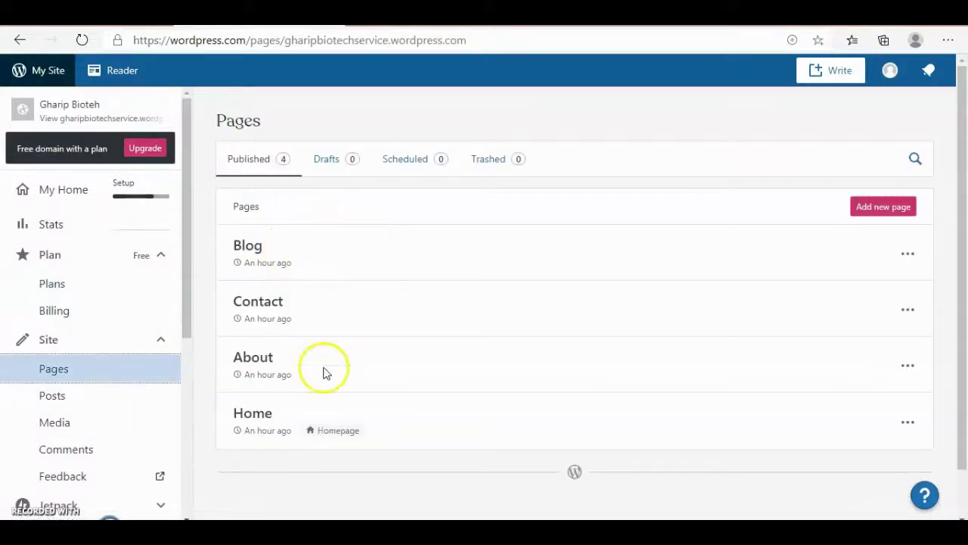
click(254, 416)
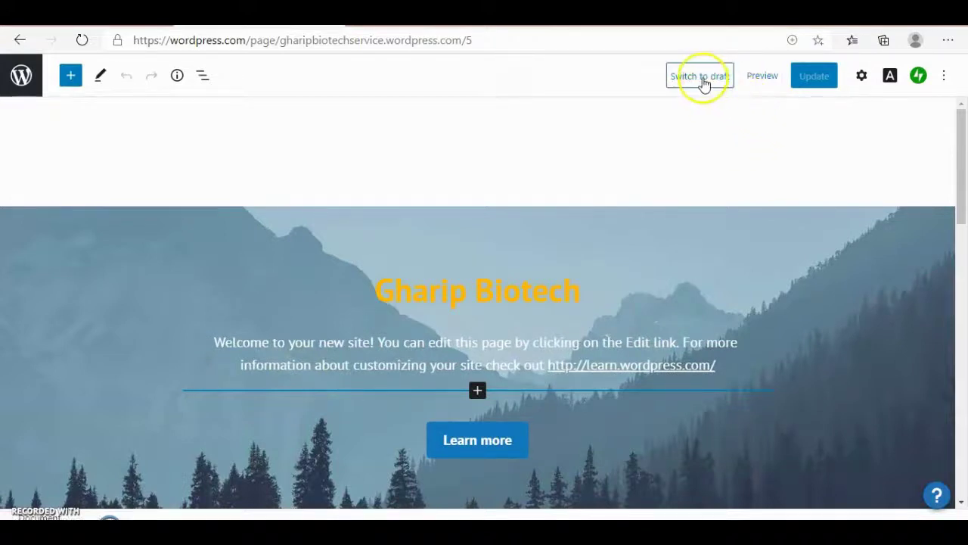
- Switch the Home page back to draft, then open its preview in a new tab and scroll through it
click(702, 78)
click(557, 117)
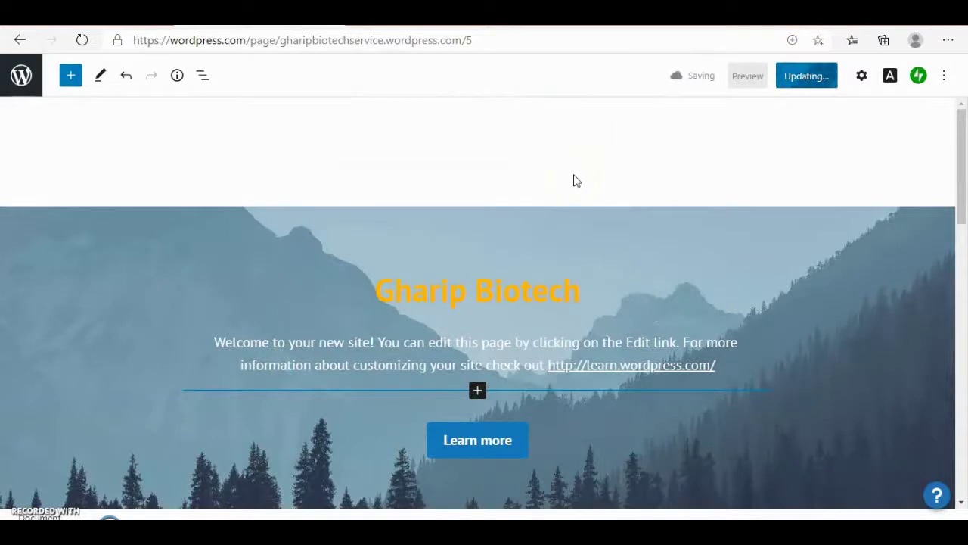
right_click(761, 80)
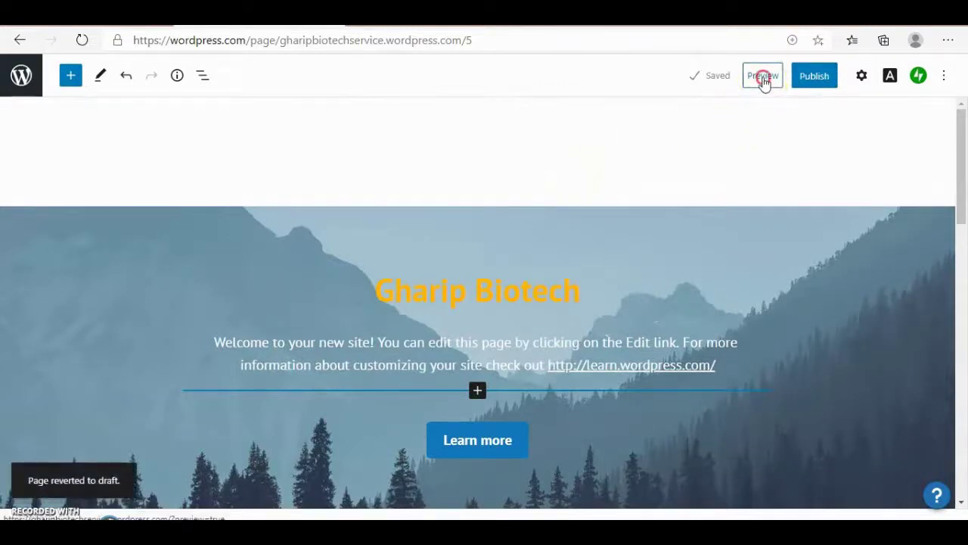
click(763, 88)
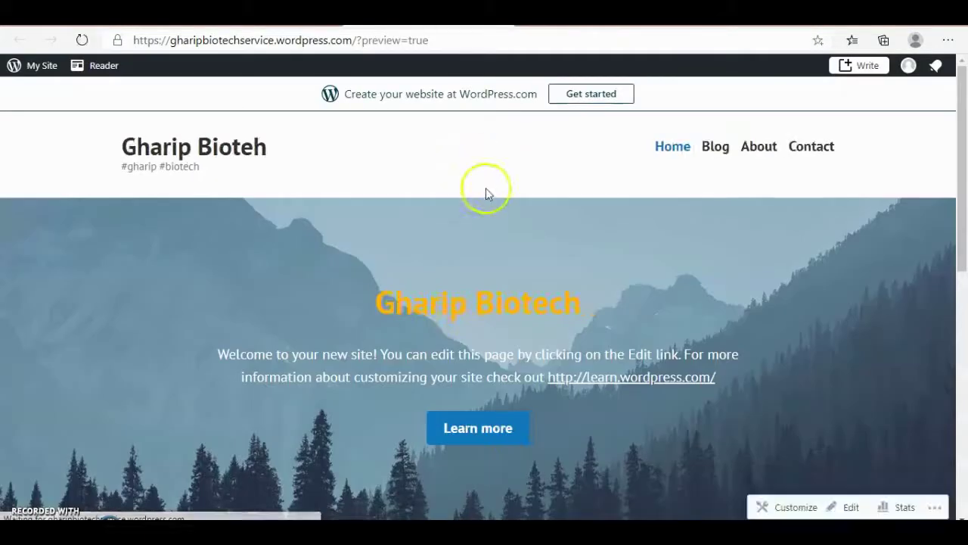
scroll(471, 201, down, 10)
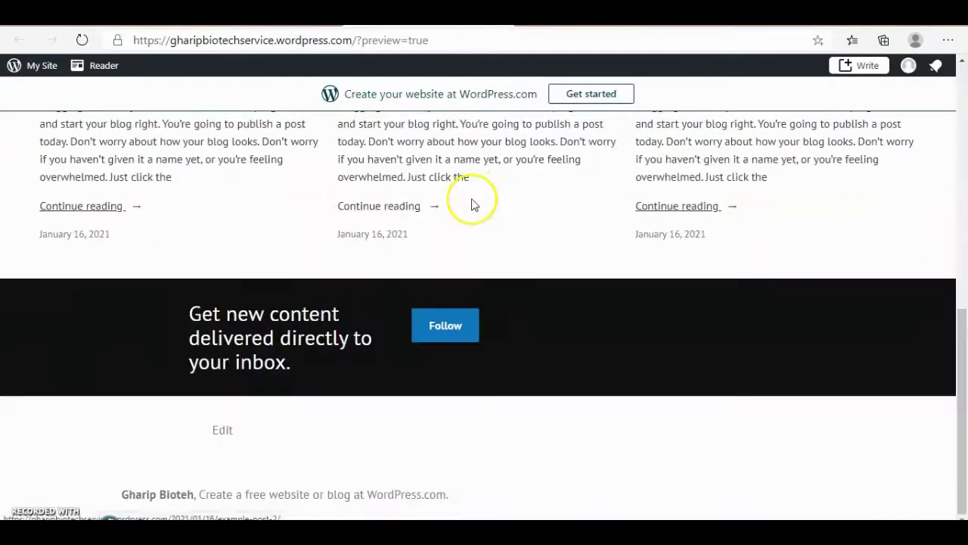
scroll(472, 200, up, 10)
scroll(471, 198, down, 10)
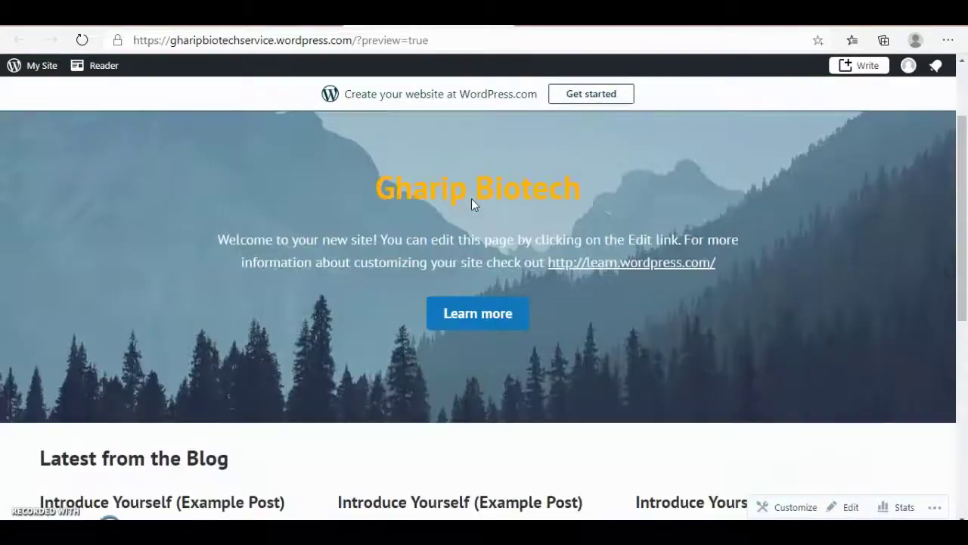
scroll(471, 198, up, 10)
- Publish the Home page through the pre-publish panel and copy the live page's link
click(472, 286)
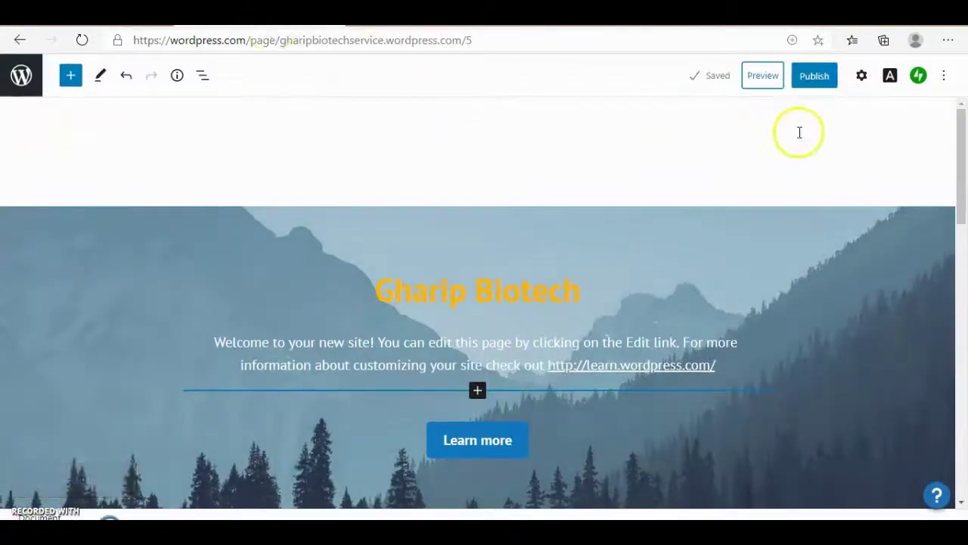
click(814, 76)
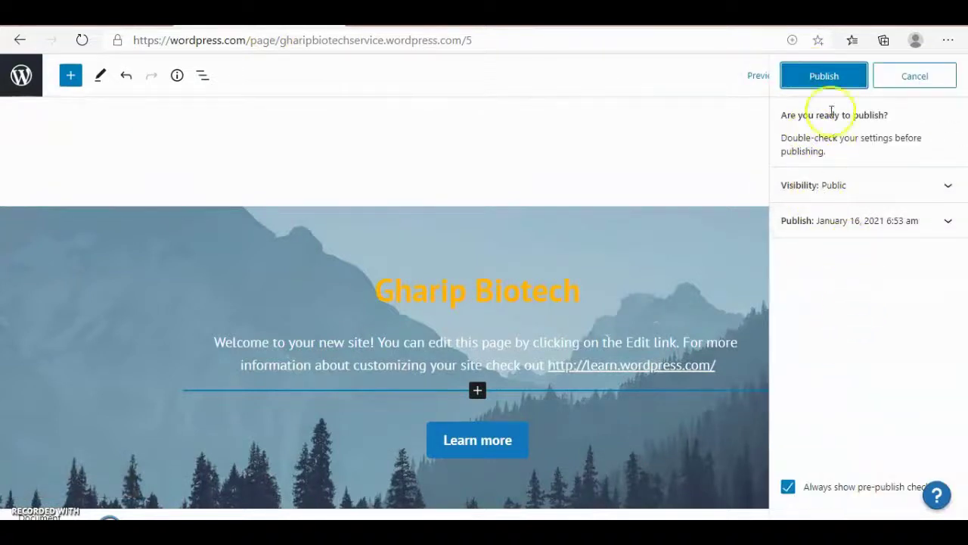
click(825, 77)
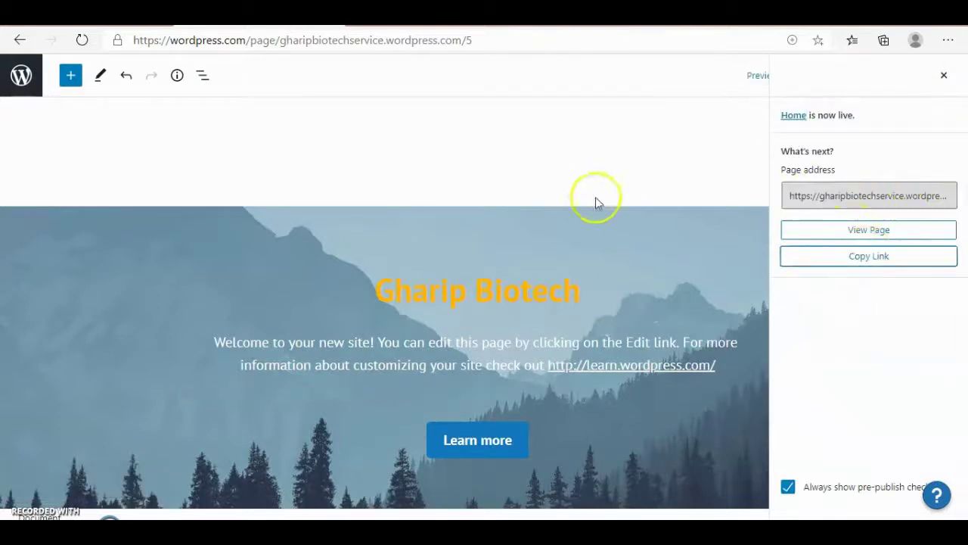
click(840, 258)
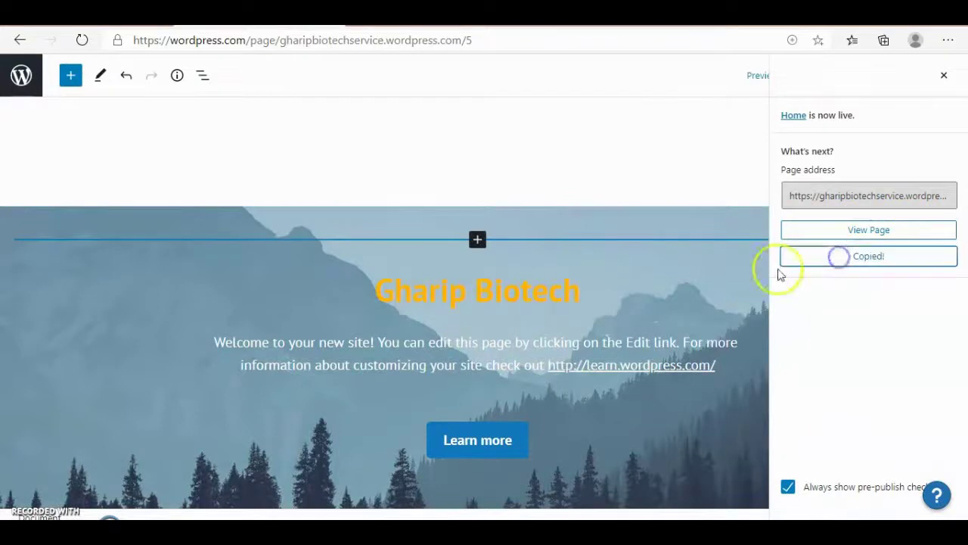